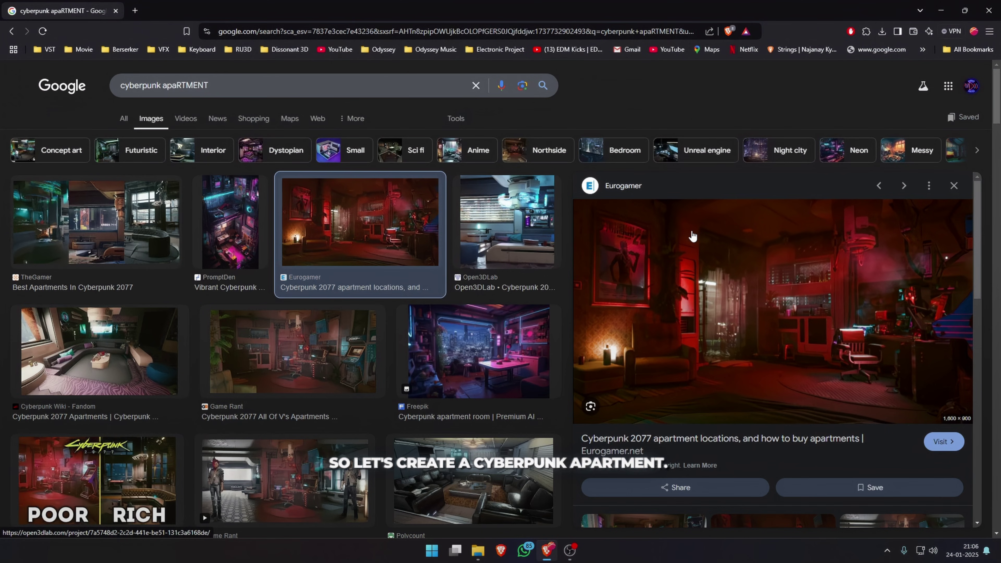
Step: Step through the cyberpunk apartment image previews and view one reference at full brightness
key("Right")
key("Right")
key("Right")
key("Right")
key("Right")
key("Right")
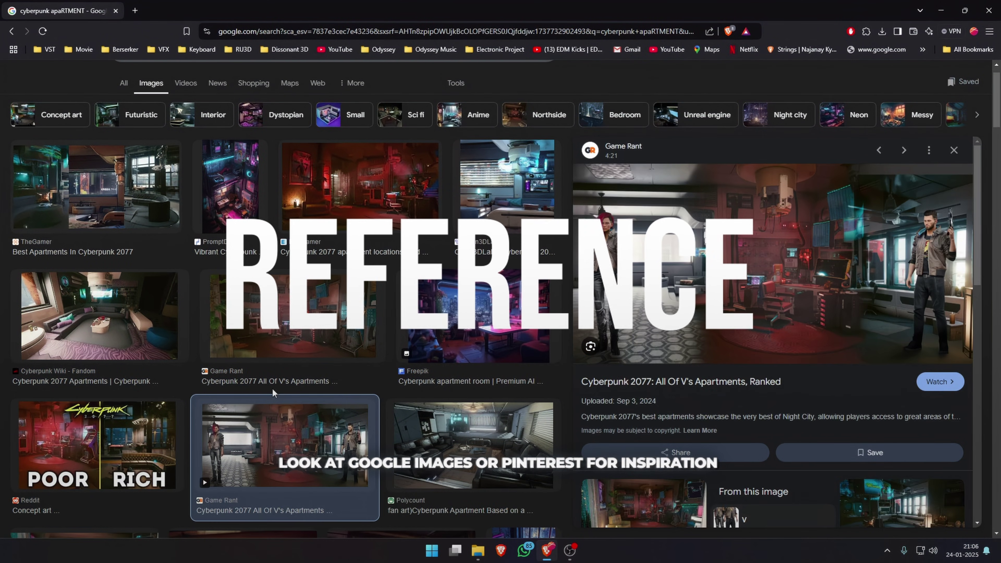
key("Right")
key("Right")
key("Right")
key("Right")
key("Right")
key("Right")
key("Right")
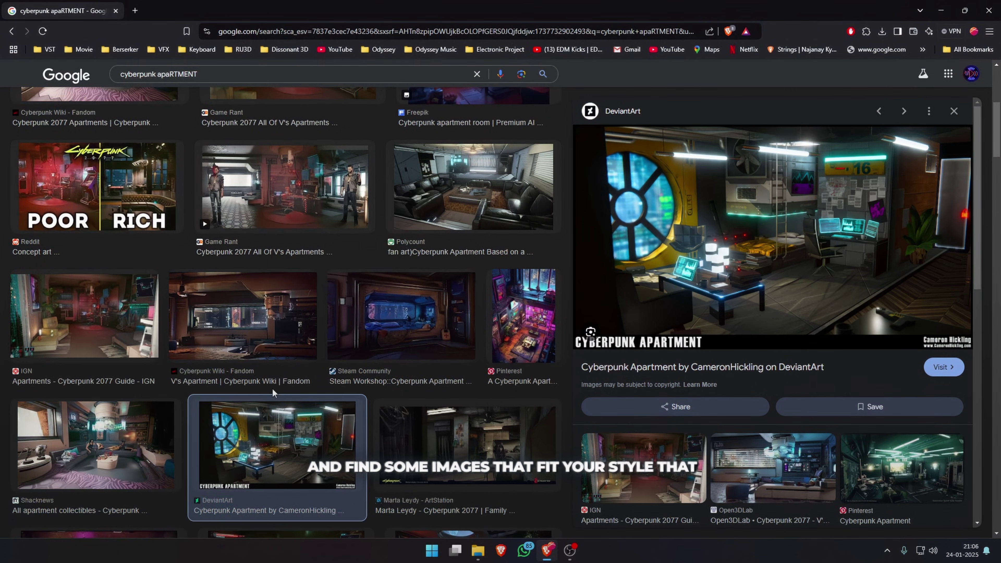
key("Right")
key("Right")
key("Right")
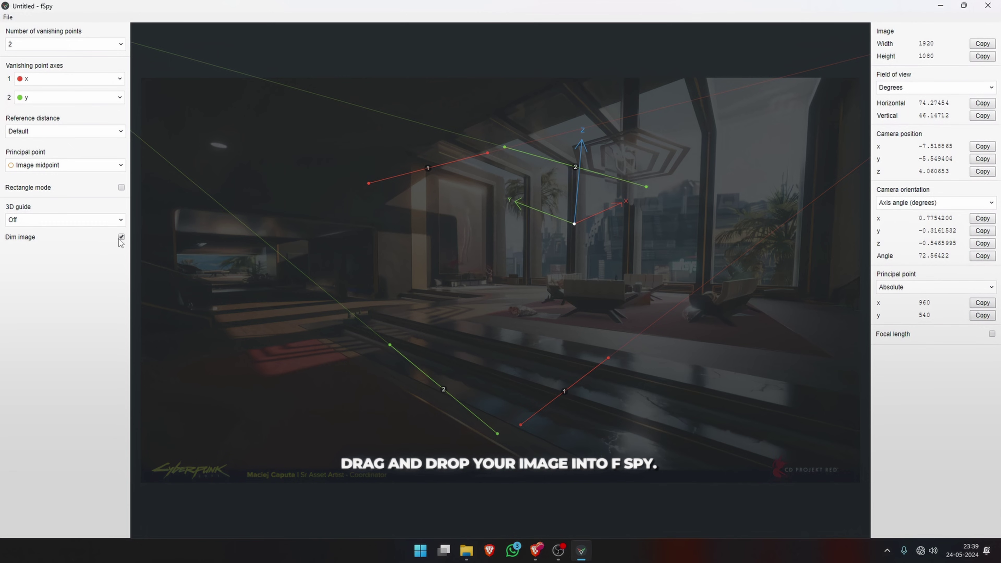
left_click(121, 237)
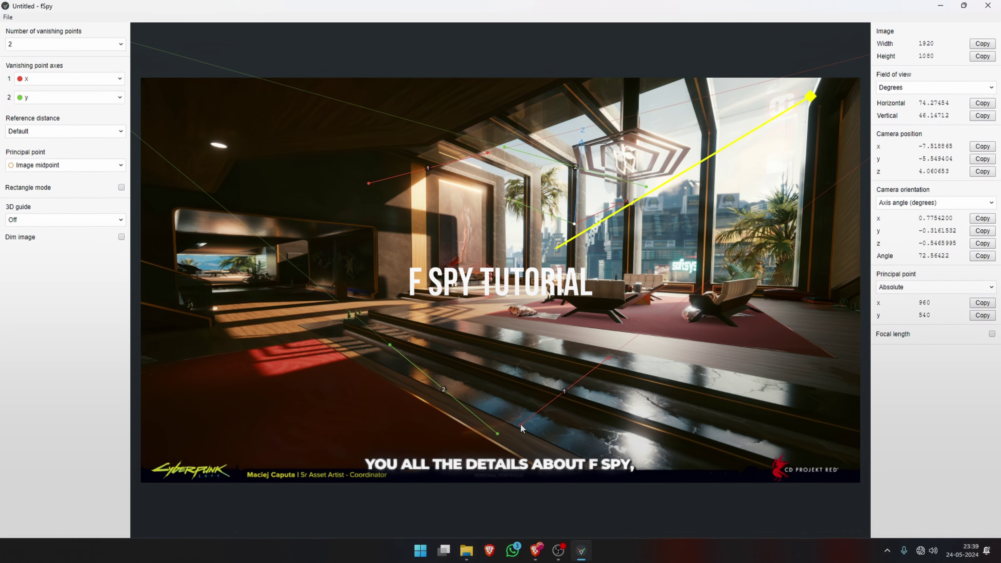
Step: Align the red vanishing lines with the room's floor and wall edges
left_click_drag(520, 424, 305, 288)
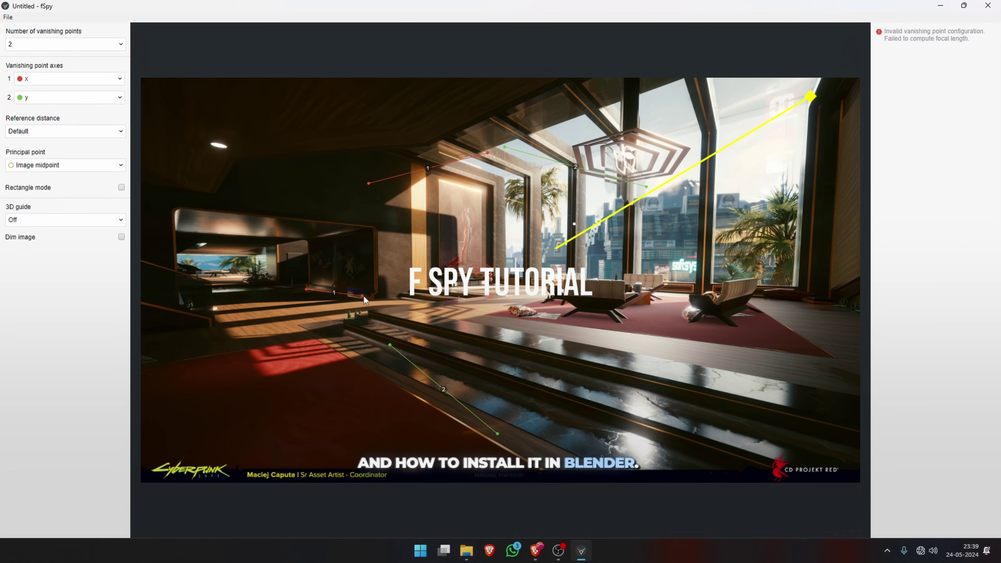
left_click_drag(363, 298, 373, 300)
left_click_drag(369, 183, 370, 310)
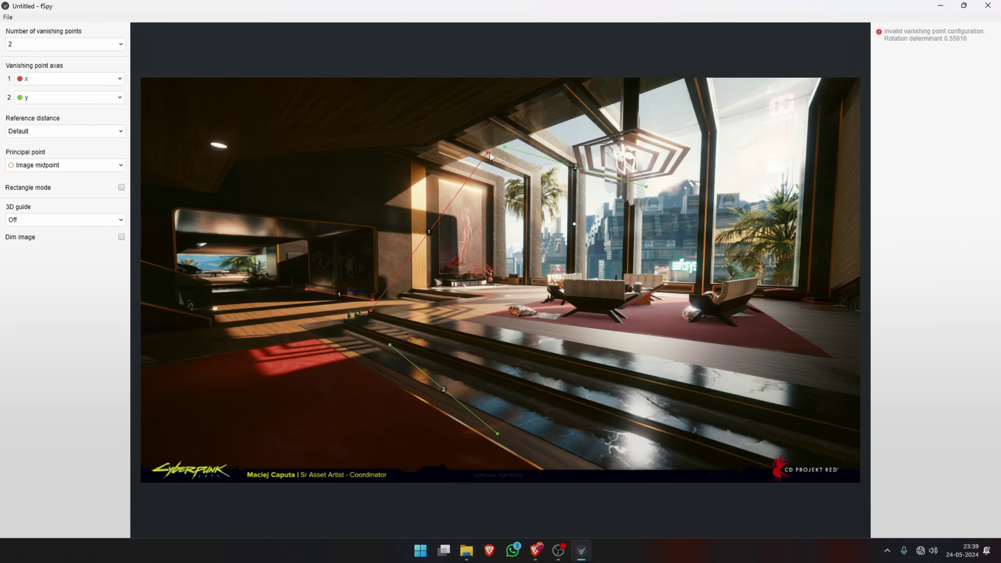
left_click_drag(489, 156, 629, 374)
left_click_drag(700, 388, 708, 387)
Step: Align the green vanishing lines with the left wall and ceiling edges
left_click_drag(352, 343, 178, 208)
left_click_drag(497, 433, 371, 227)
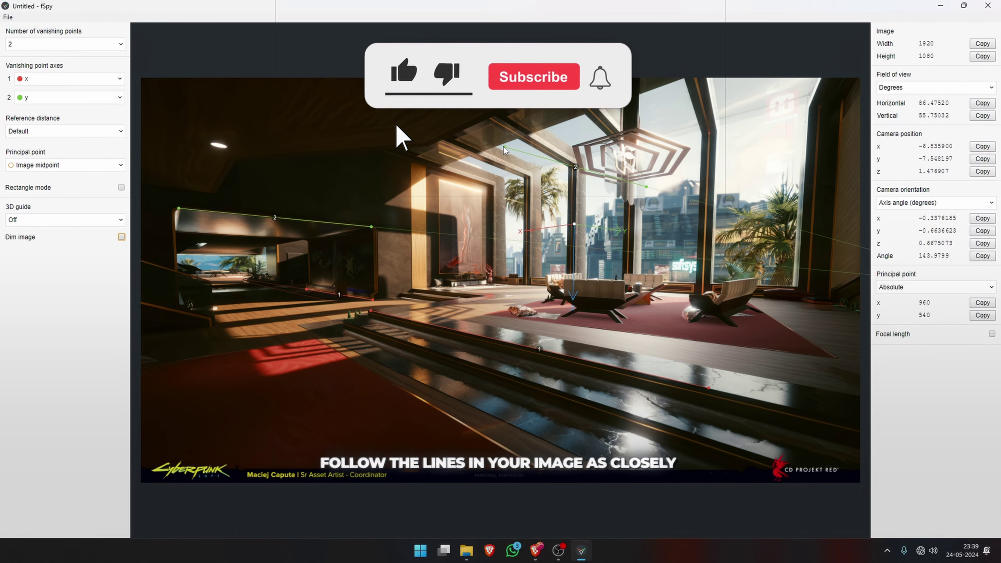
left_click_drag(504, 147, 376, 150)
left_click_drag(646, 187, 492, 184)
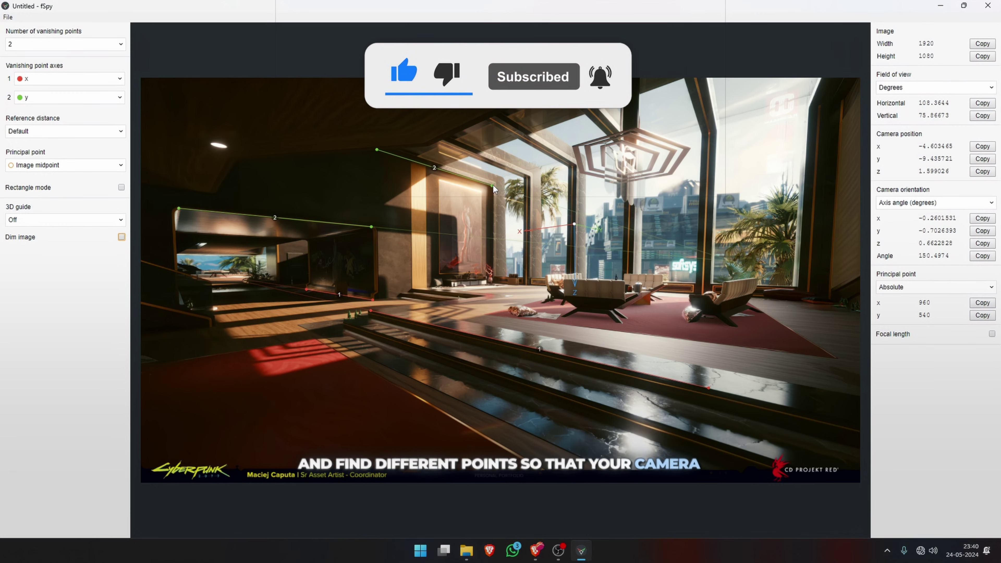
Step: Set the second axis to -y, show an xy grid floor guide, and place the origin on the floor
left_click(64, 99)
left_click(37, 136)
left_click(35, 220)
left_click(36, 283)
left_click_drag(574, 223, 586, 298)
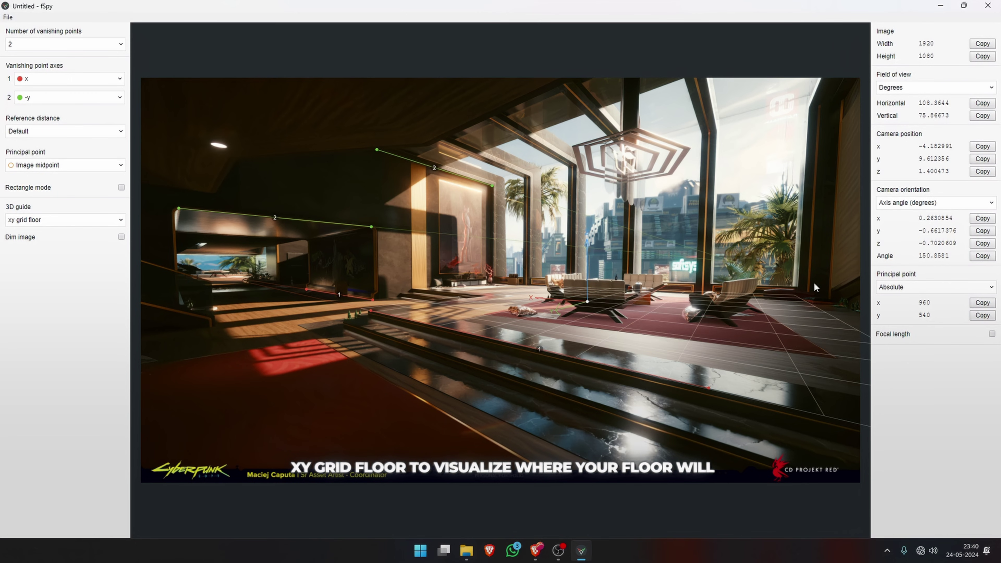
Step: Save the fSpy project under a new name
left_click(8, 17)
left_click(22, 104)
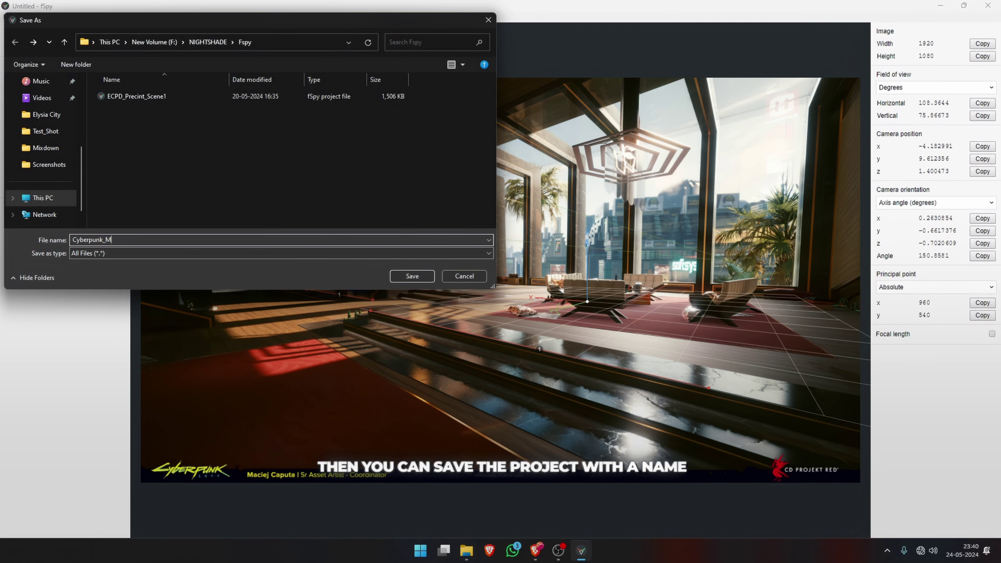
key("Return")
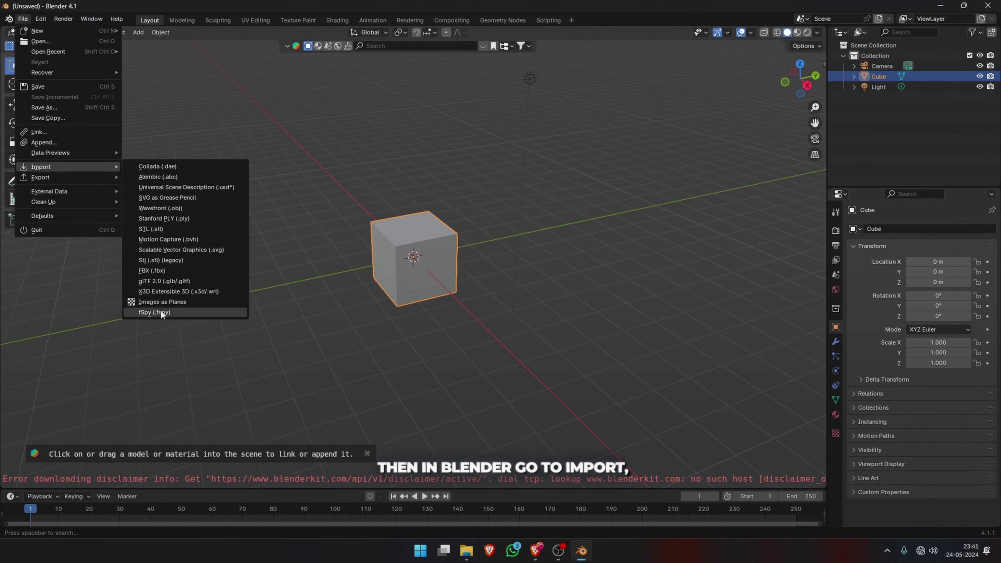
Step: Import the saved fSpy project from the Fspy folder into the scene
left_click(158, 312)
scroll(269, 351, "down", 3)
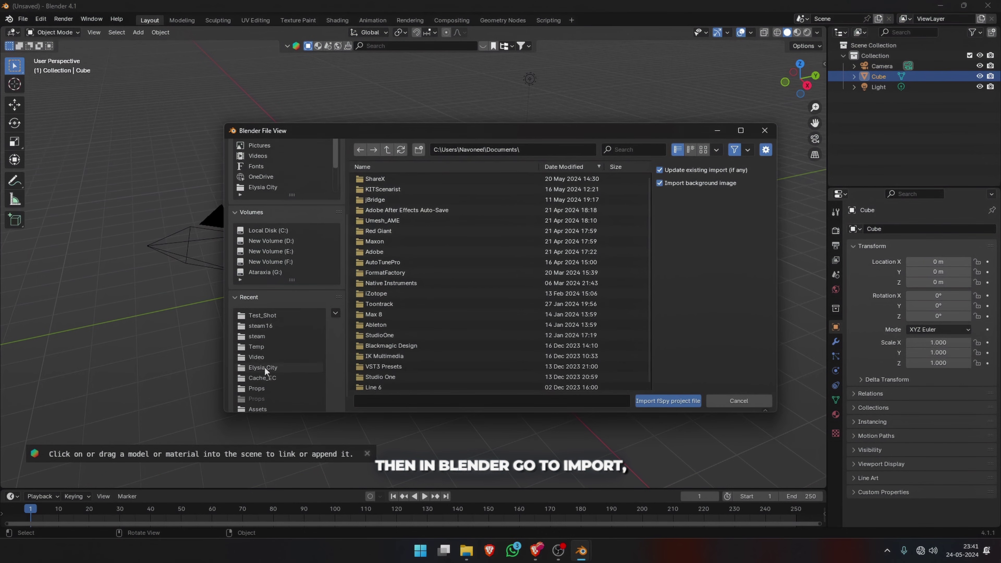
left_click(267, 367)
left_click(390, 149)
left_click(392, 149)
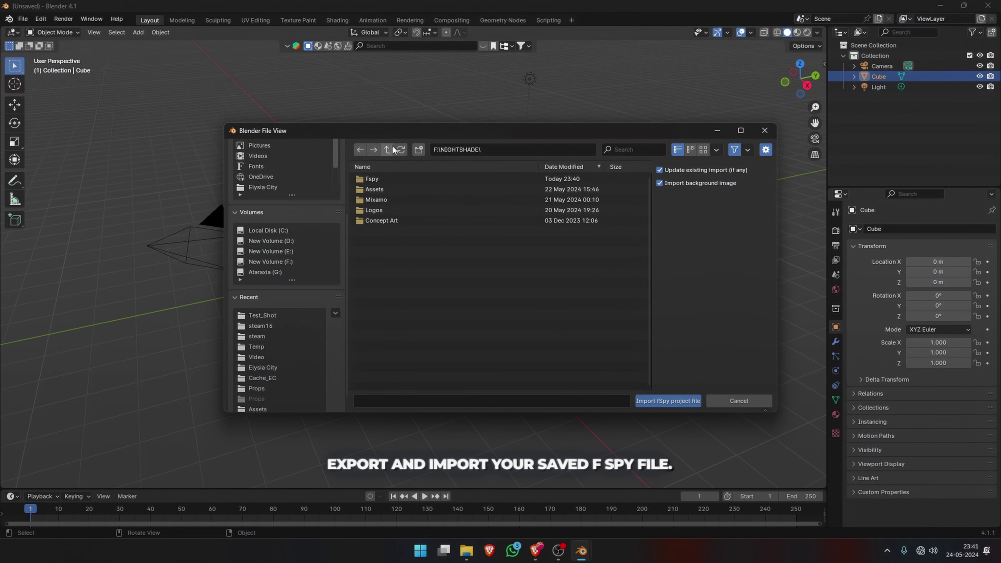
double_click(374, 179)
double_click(385, 177)
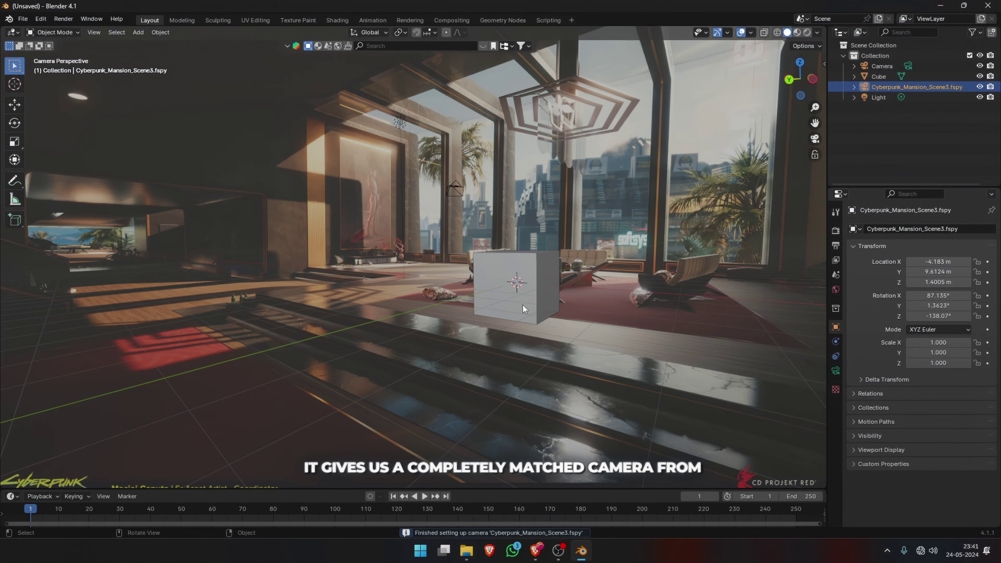
Step: Add a plane, scale it up to cover the floor, and move it into place
scroll(522, 305, "down", 2)
scroll(508, 295, "up", 2)
left_click(138, 32)
mouse_move(150, 42)
left_click(236, 43)
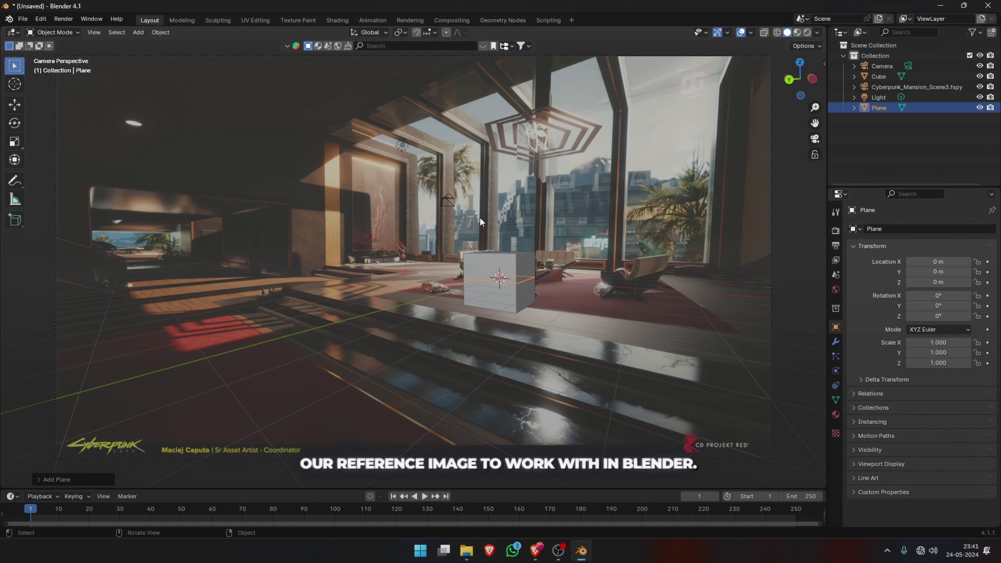
key("s")
left_click(13, 364)
key("g")
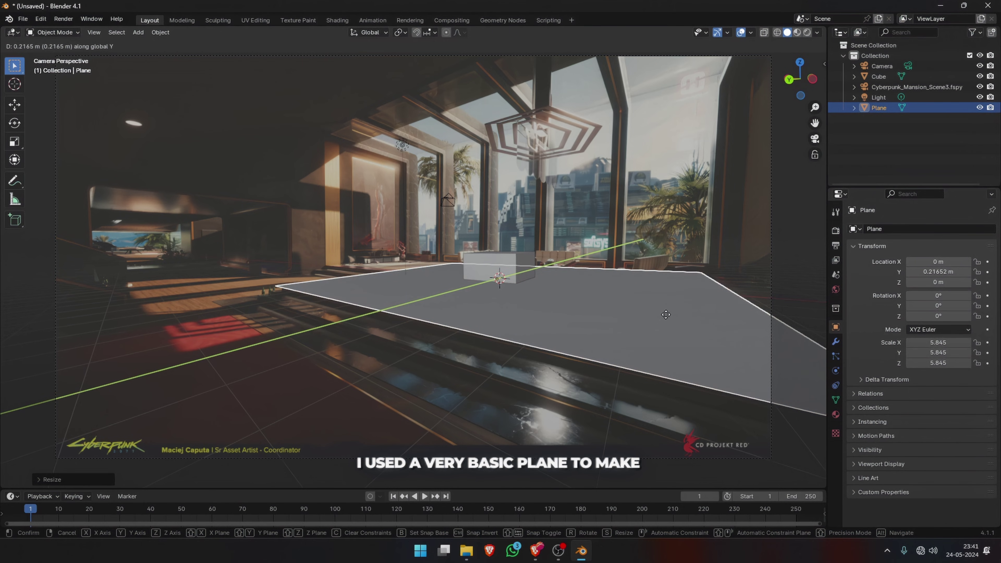
left_click(673, 314)
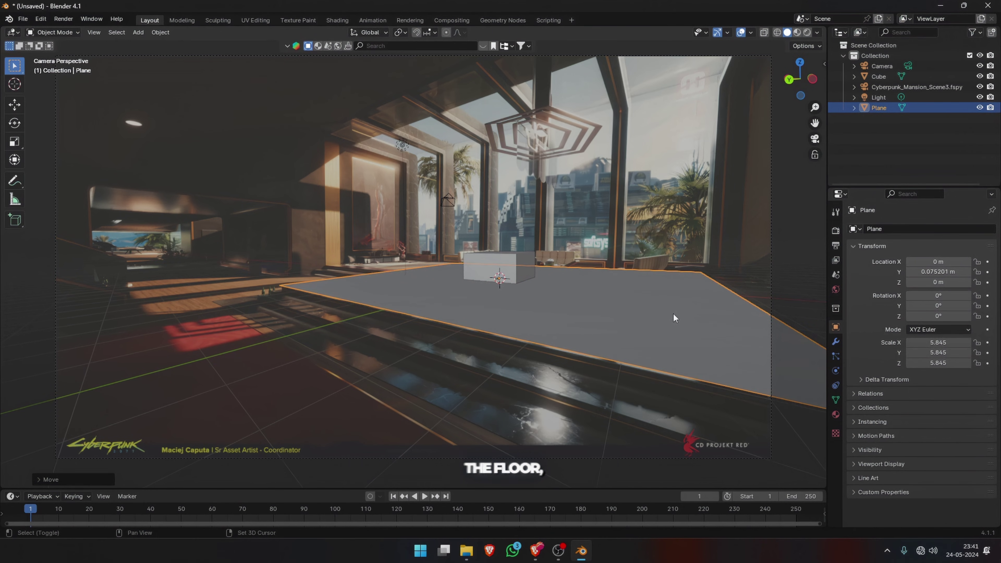
Step: Delete the default cube and shift the floor plane along Y
scroll(548, 324, "up", 3)
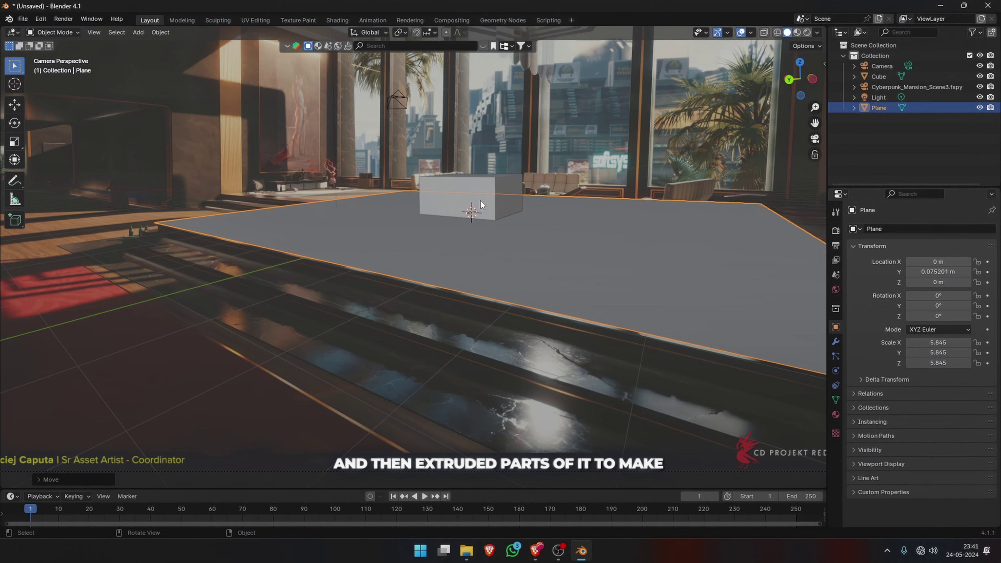
left_click(480, 200)
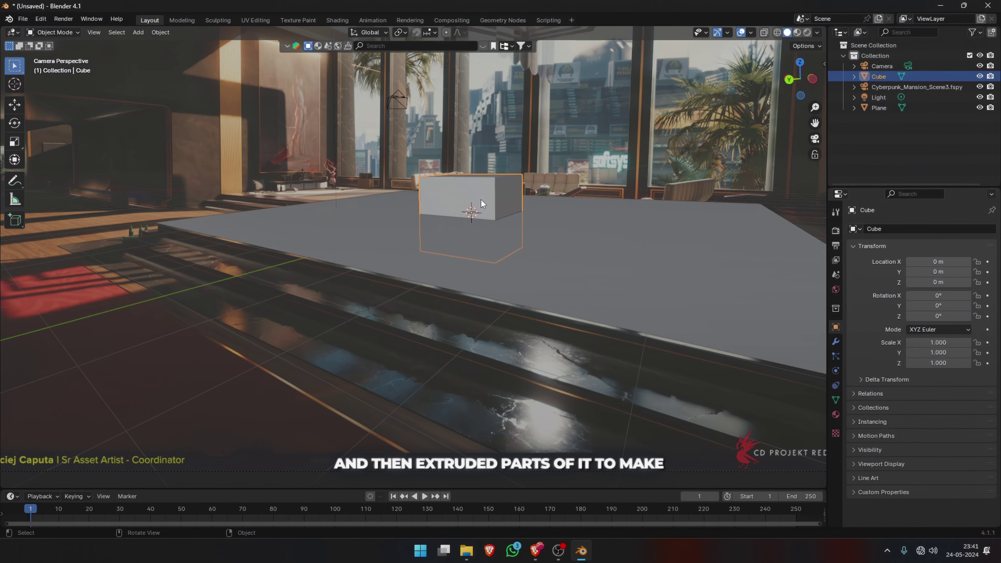
key("Delete")
left_click(545, 286)
key("g")
key("y")
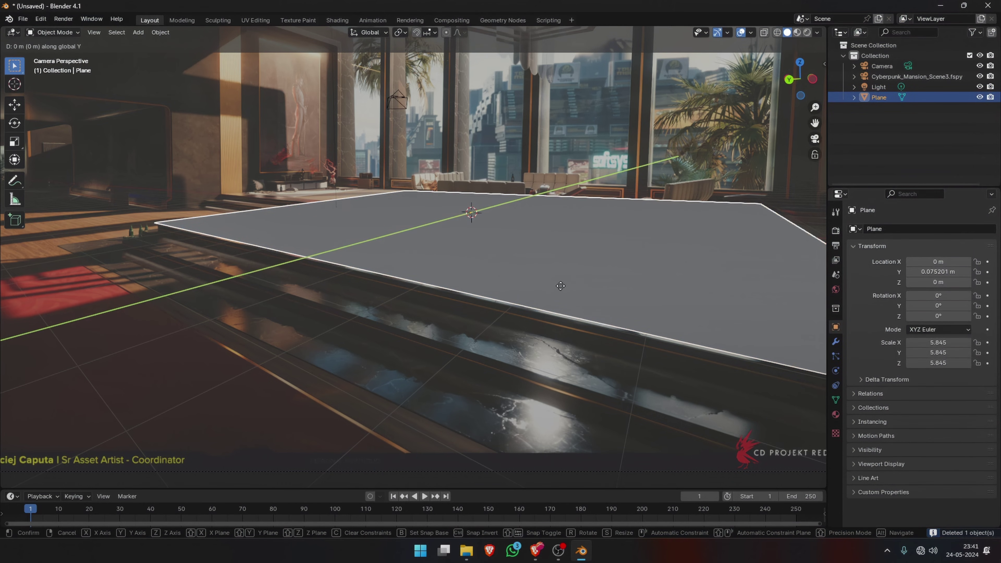
left_click(555, 289)
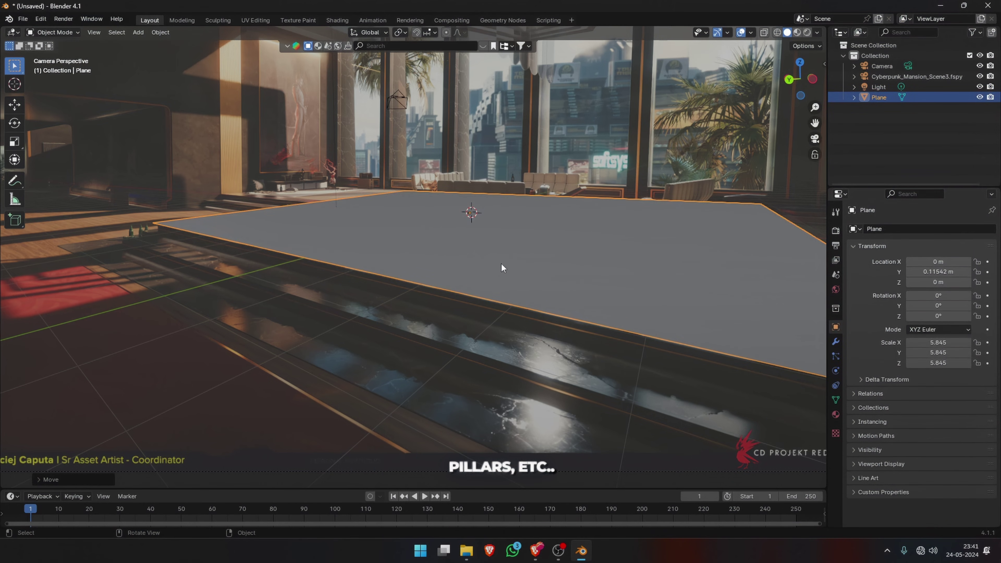
Step: Scale the floor plane narrower along the X axis
key("s")
key("x")
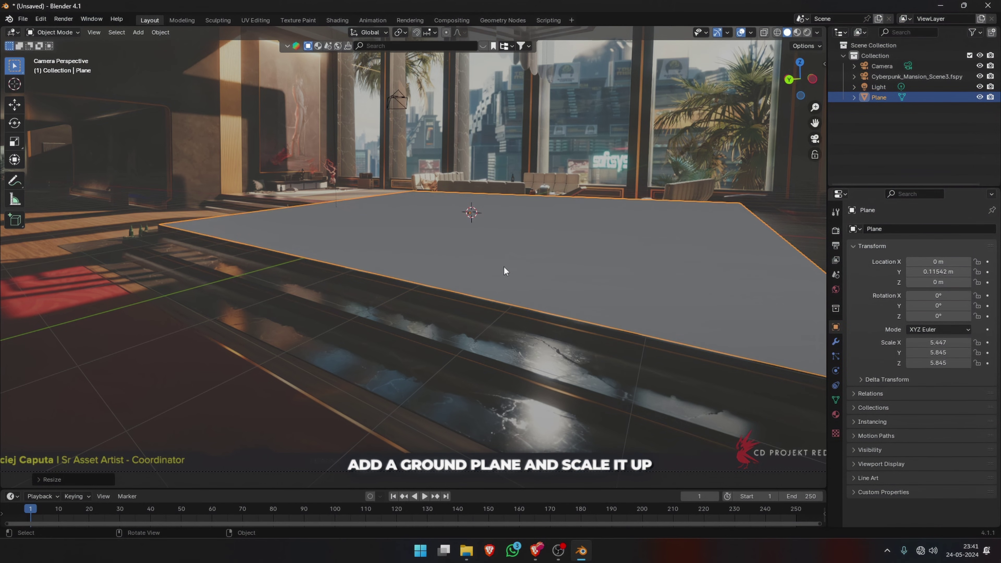
left_click(526, 304)
scroll(409, 268, "down", 6)
scroll(485, 318, "up", 2)
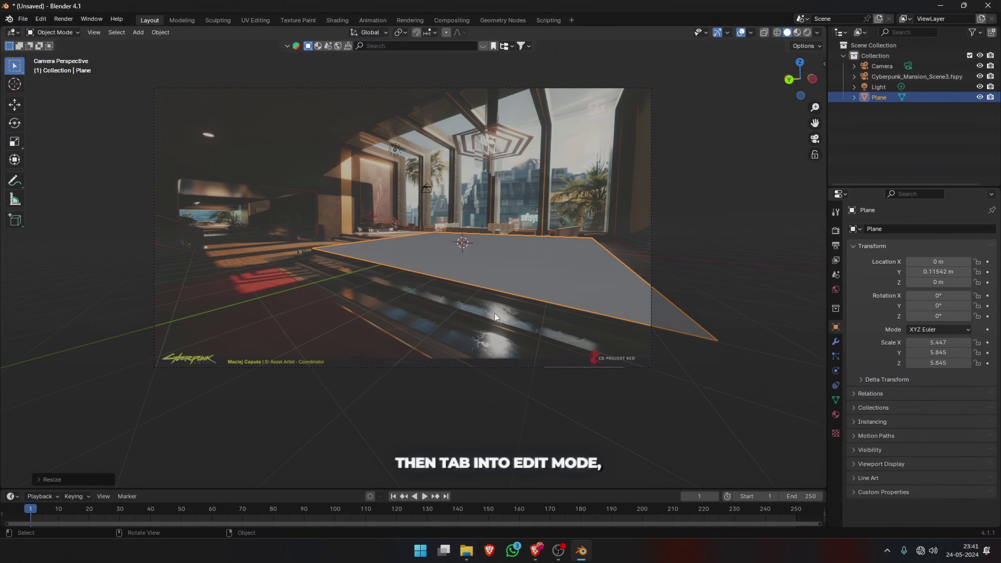
Step: In Edit Mode top view, move the plane's geometry along Y to match the reference
key("Tab")
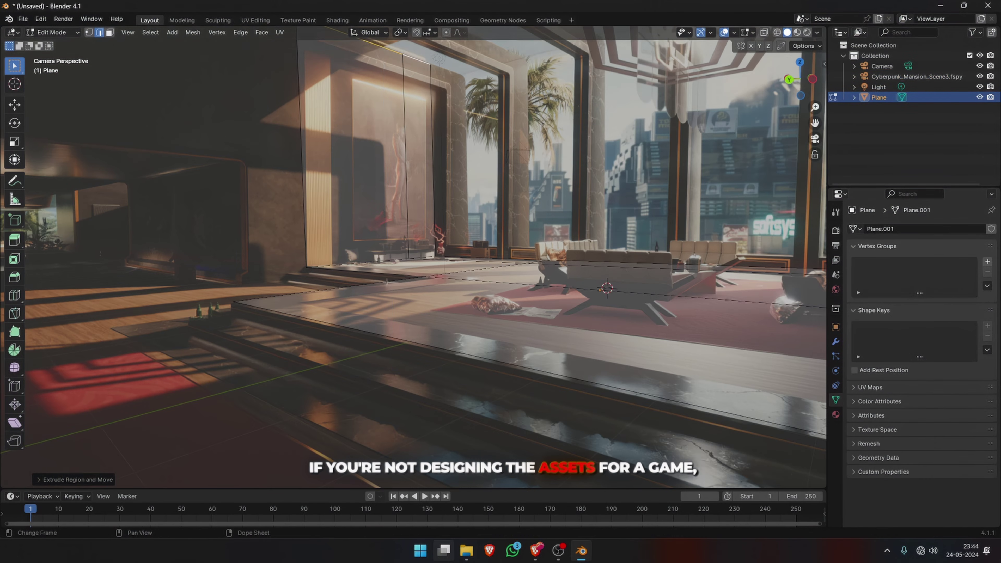
key("KP_7")
key("g")
key("y")
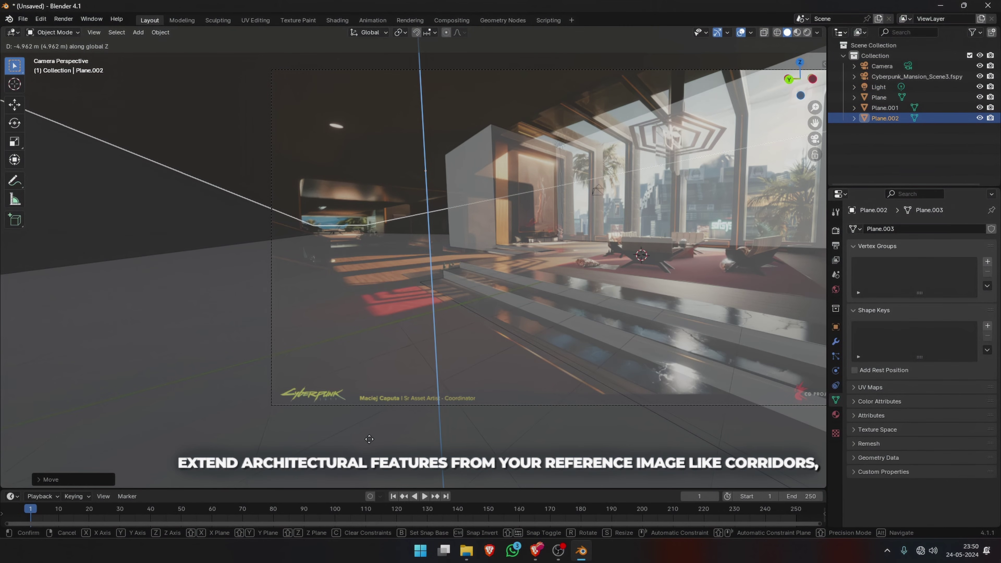
Step: Extrude the end face along the corridor length and check it against the camera view
left_click(369, 438)
middle_click_drag(369, 438, 422, 347)
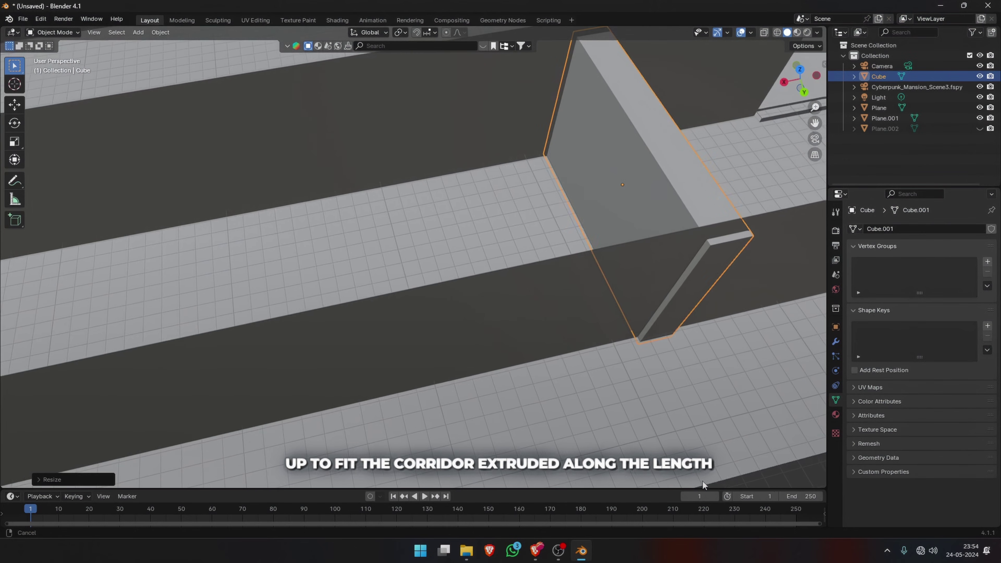
key("Tab")
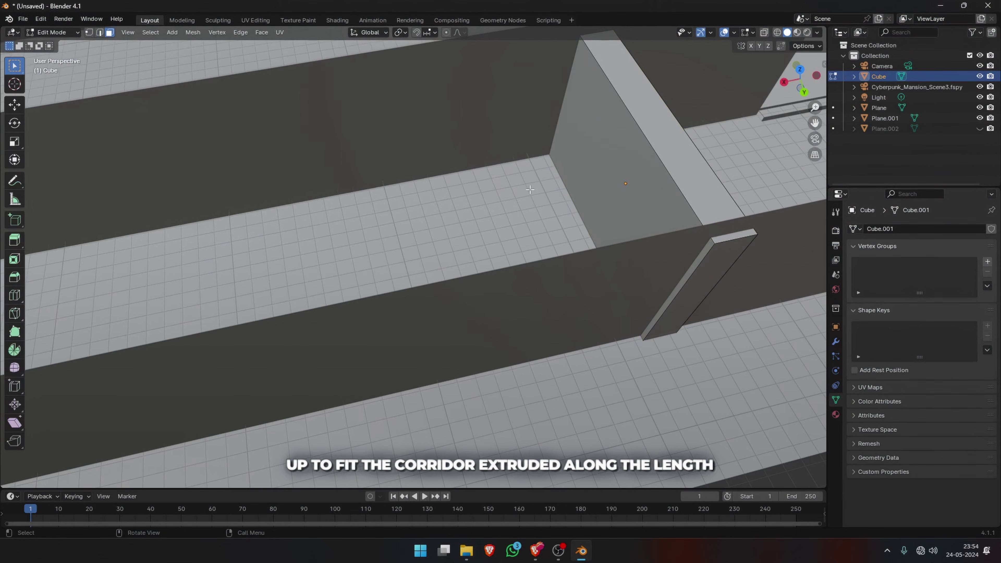
key("e")
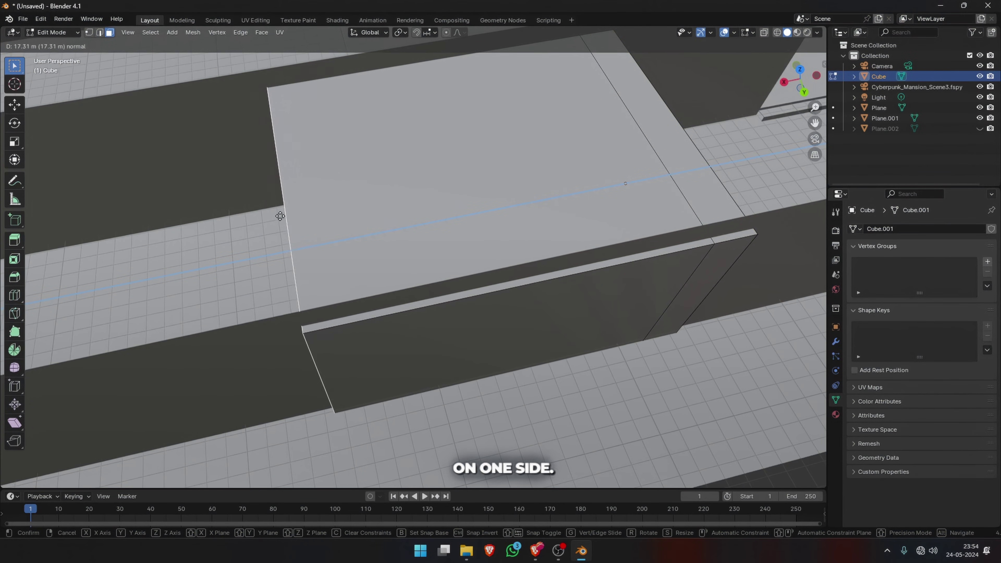
key("KP_0")
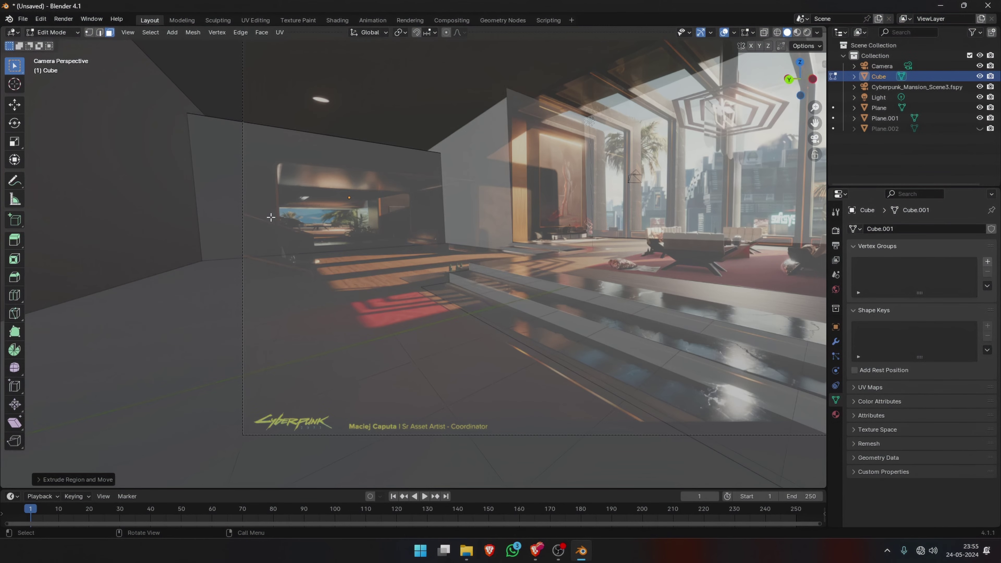
key("Tab")
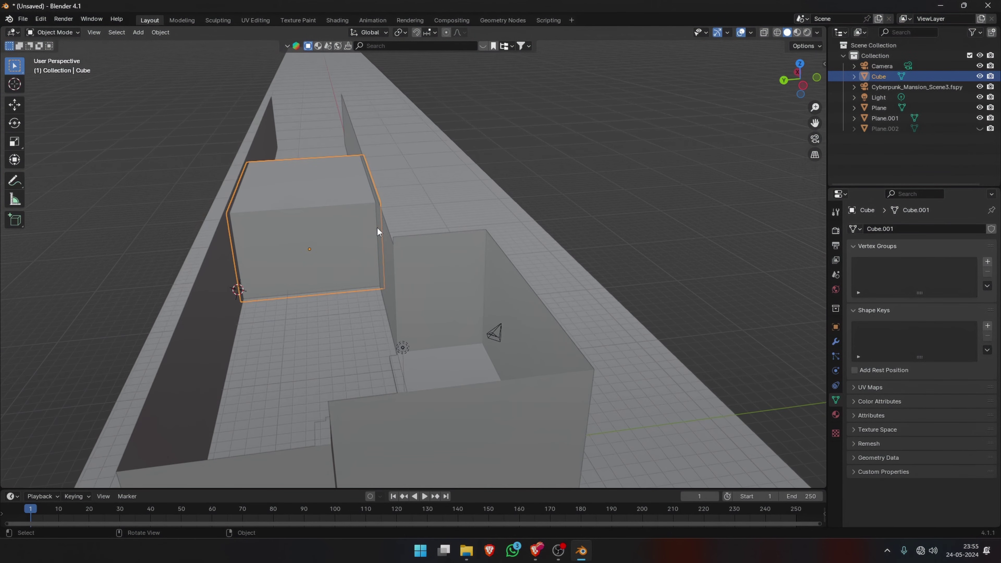
Step: Duplicate the wall cube in place, slim it on X, then raise and stretch it in Z
key("shift+d")
right_click(415, 183)
key("s")
key("x")
left_click(364, 183)
key("g")
key("z")
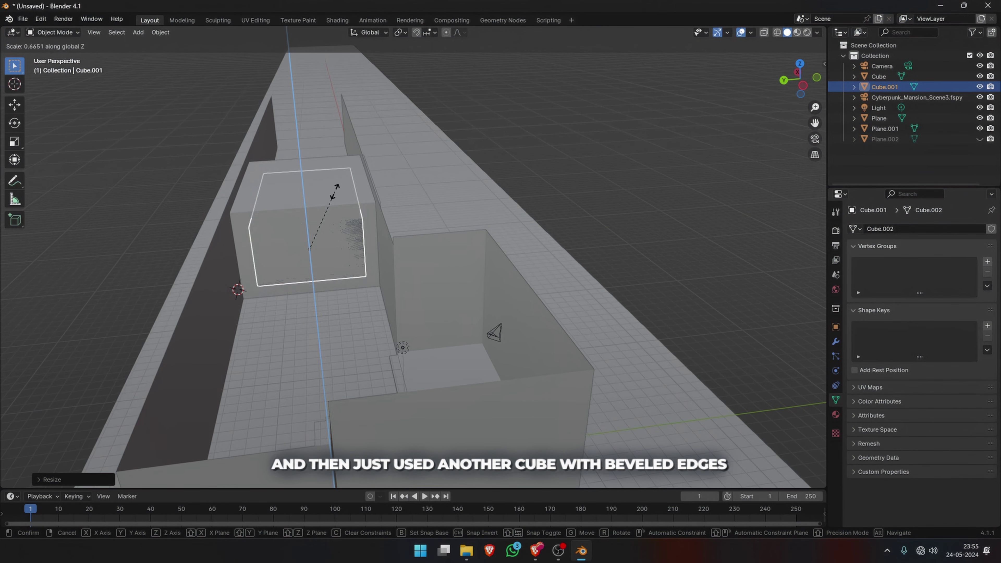
left_click(335, 203)
key("s")
key("z")
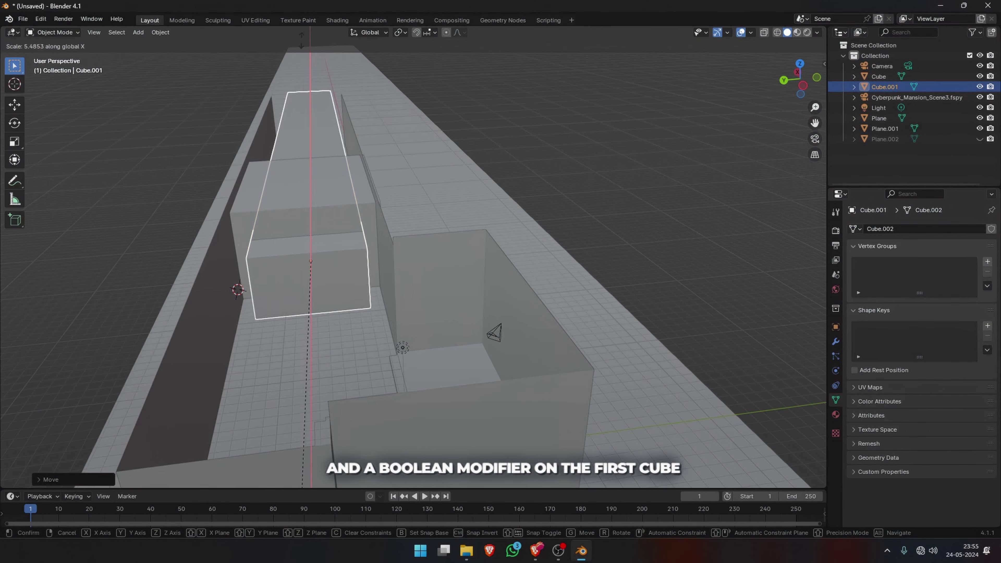
left_click(335, 221)
middle_click_drag(335, 221, 318, 270)
Step: Bevel the copy's top edges into a rounded arch top
key("g")
key("z")
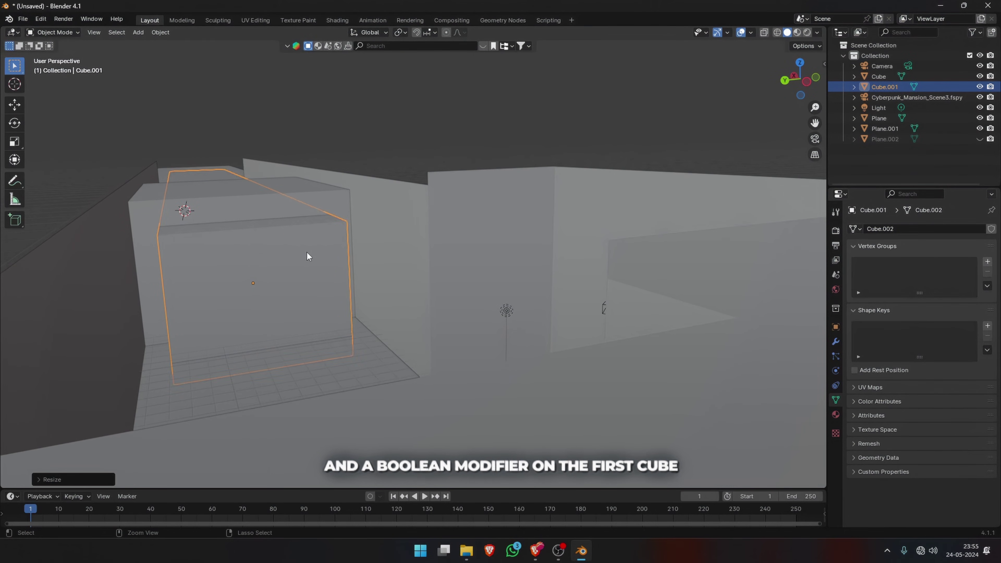
key("Escape")
key("Tab")
key("3")
left_click(162, 251)
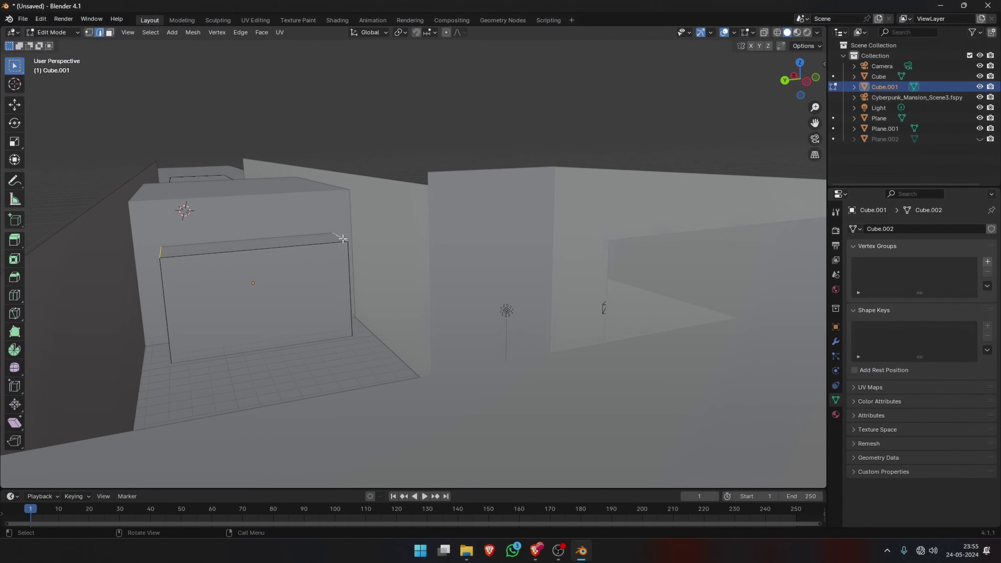
left_click(372, 280)
Step: Scale the arch block's front face along Z
left_click(311, 294)
key("s")
key("z")
left_click(336, 357)
mouse_move(337, 358)
middle_mouse_down()
mouse_move(335, 339)
mouse_move(398, 347)
mouse_move(351, 347)
middle_mouse_up()
Step: Extrude the arch face inward and return to Object Mode
key("e")
left_click(320, 321)
key("Tab")
Step: Add a Boolean modifier to the wall cube using the arch block as cutter and apply it
left_click(295, 197)
left_click(835, 342)
left_click(925, 229)
type("bool")
key("Return")
left_click(976, 288)
key("ctrl+a")
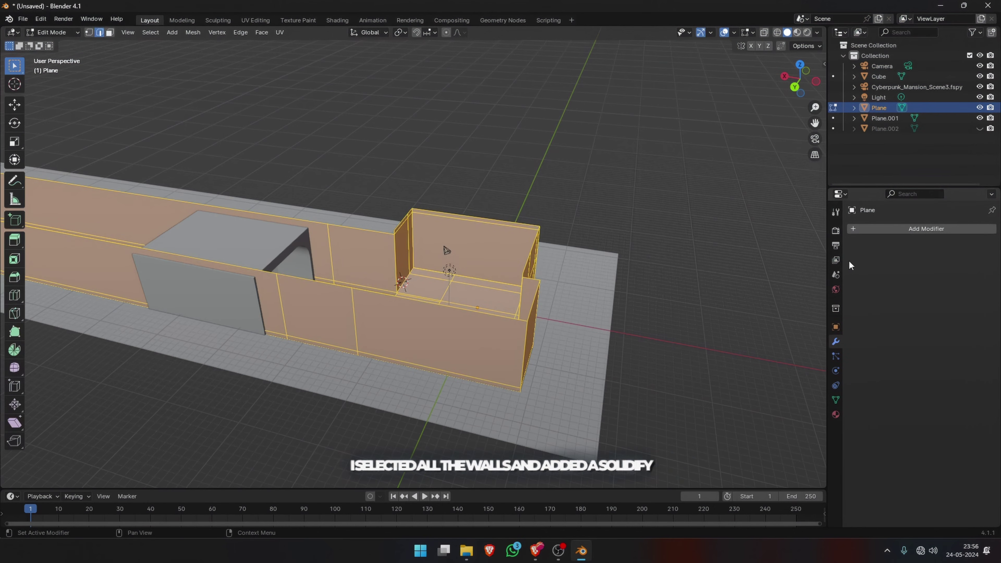
Step: Add a Solidify modifier to the walls (-0.11 m thickness, -1.0000 offset)
left_click(867, 230)
left_click(847, 226)
type("s")
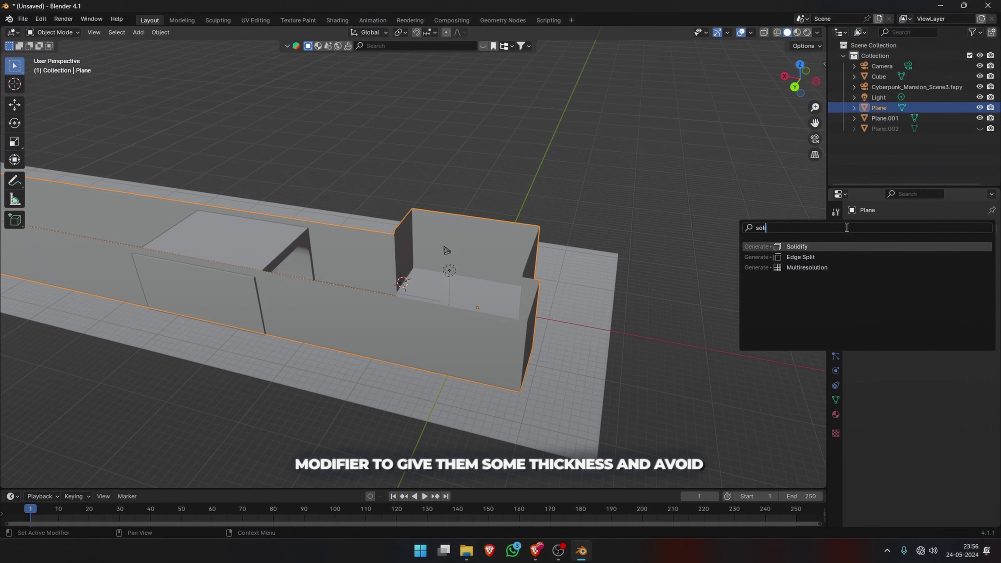
type("ol")
key("Return")
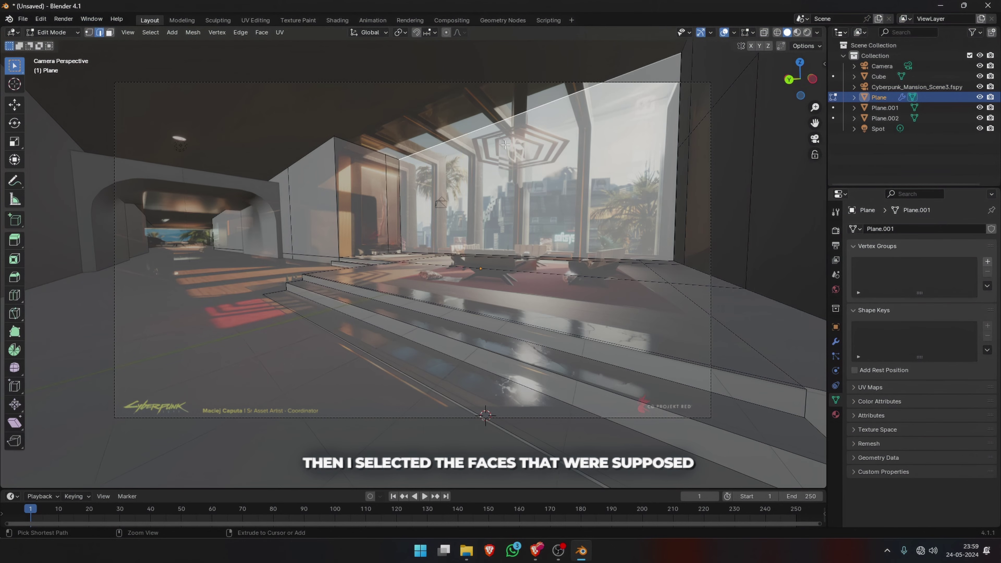
Step: Cut the window wall with three vertical loop cuts and bevel them into pane frames
left_click(490, 182)
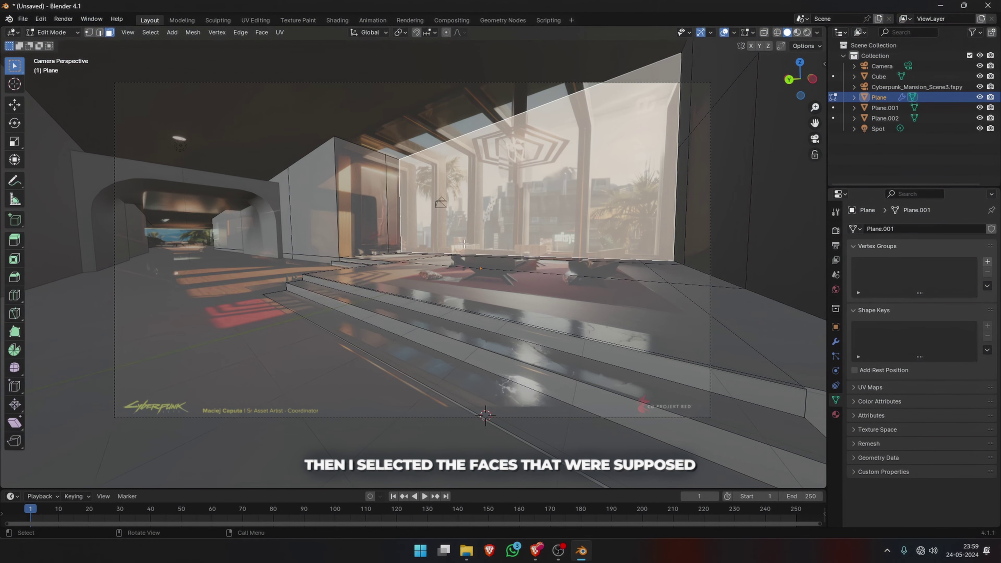
left_click(472, 130)
key("ctrl+b")
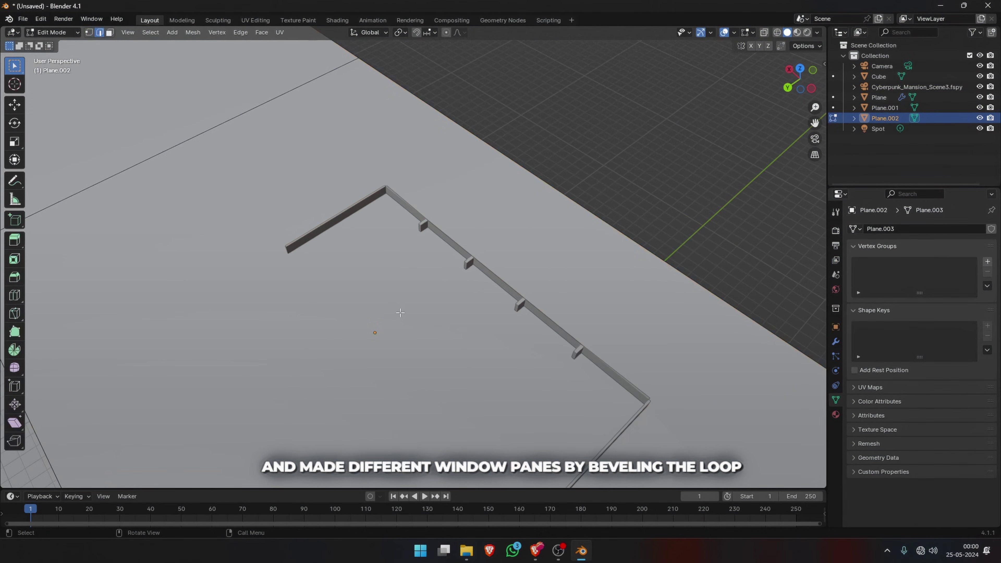
Step: Add loop cuts across the ceiling in edge select mode
middle_click_drag(400, 312, 442, 269)
key("2")
key("alt+a")
key("ctrl+r")
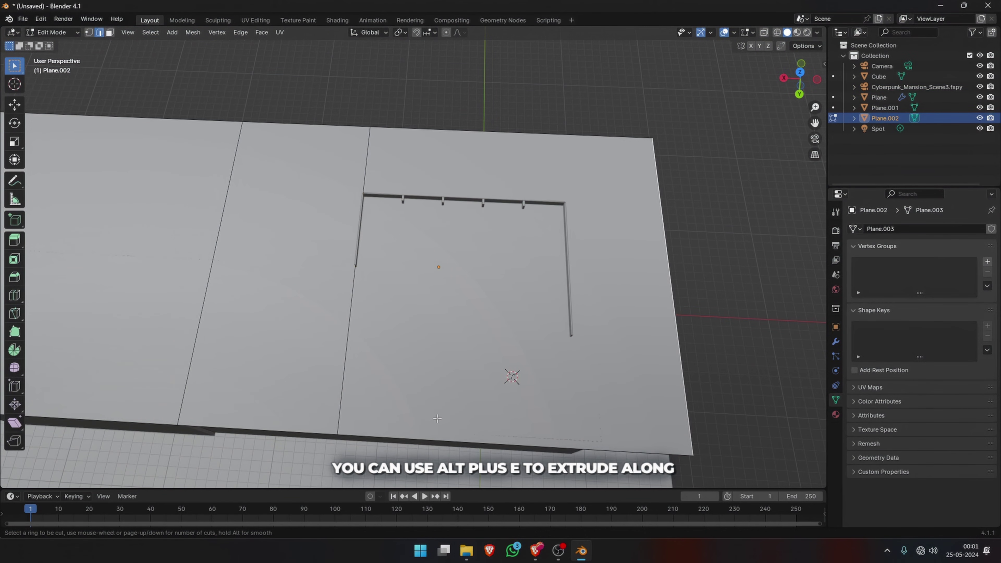
key("Escape")
key("3")
left_click(495, 174)
key("alt+a")
key("2")
key("ctrl+r")
left_click(342, 93)
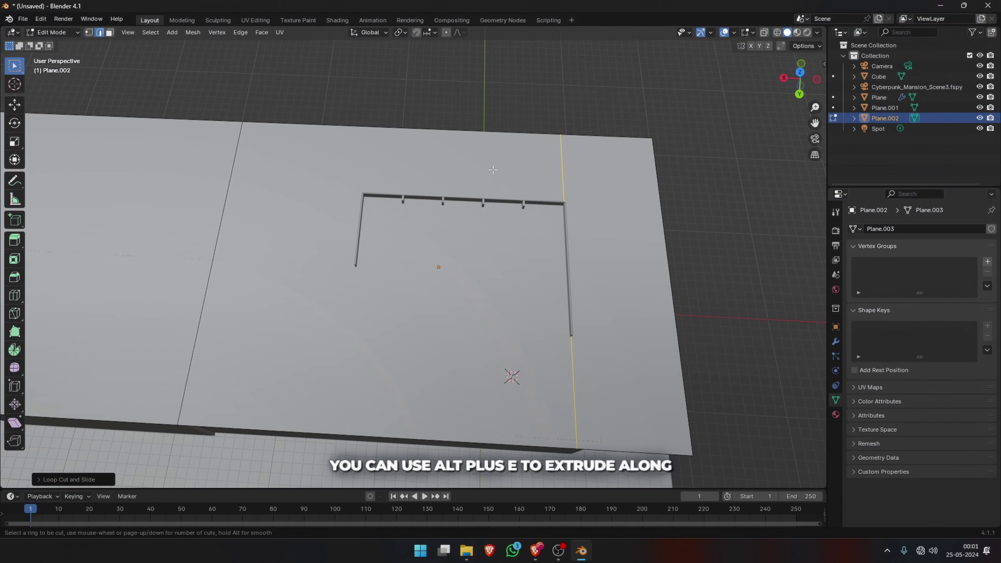
left_click(374, 157)
Step: In top view, add two parallel ceiling cuts and shift the edges along Y
key("KP_7")
key("ctrl+r")
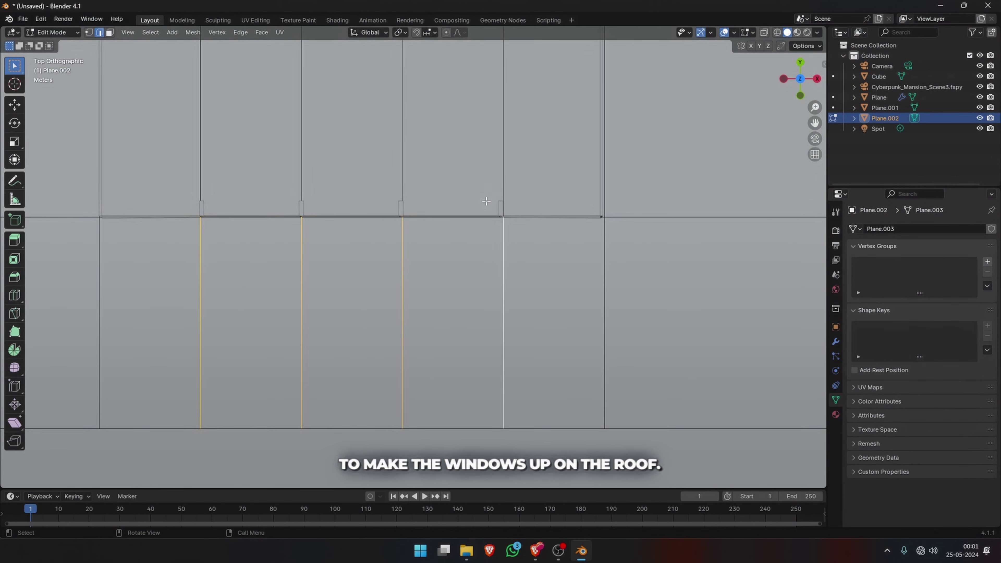
key("g")
key("y")
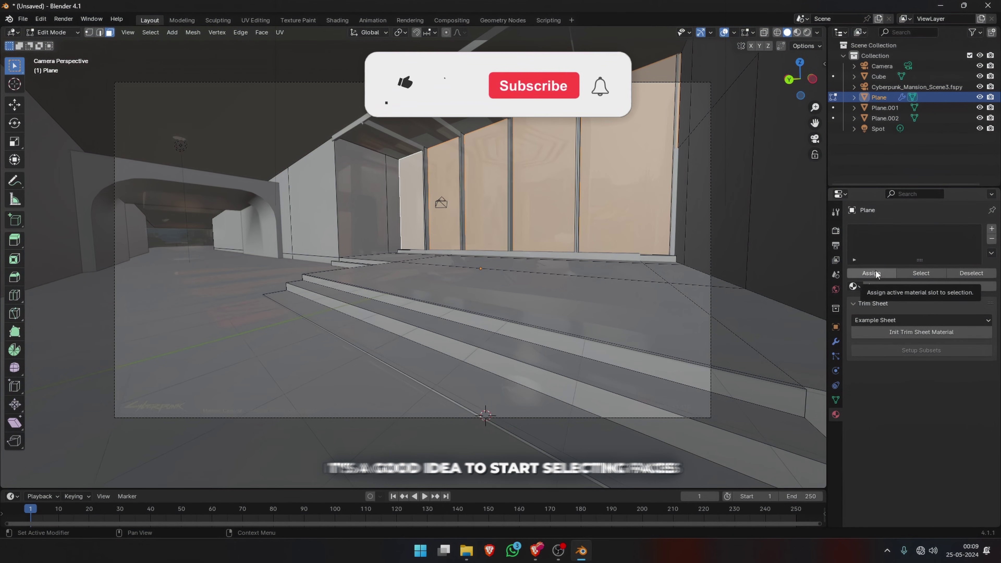
key("alt+q")
key("Tab")
left_click(221, 375)
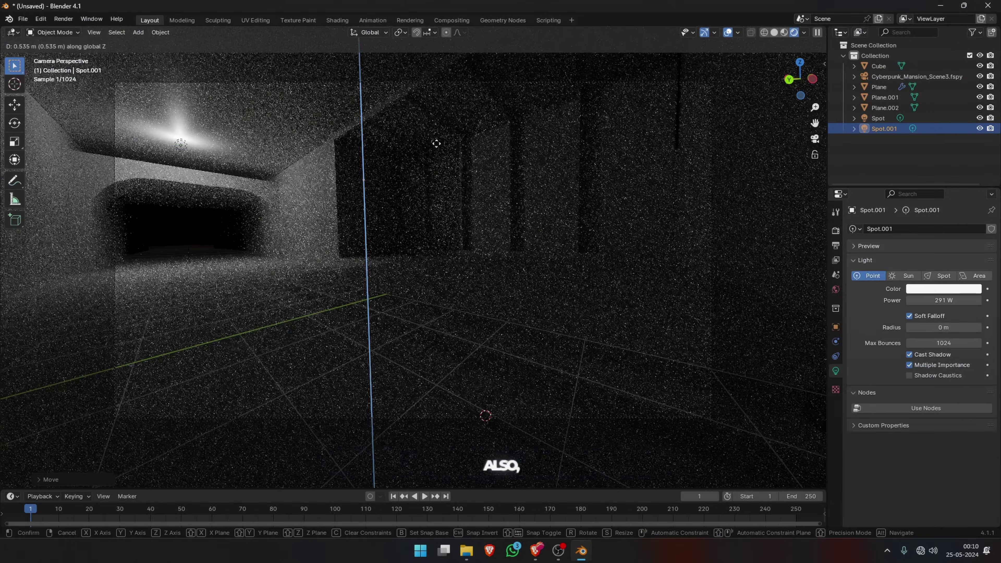
Step: Place the point light, shift edges along X, and lower the ceiling light beneath the ceiling
left_click(563, 139)
middle_click_drag(569, 145, 447, 274)
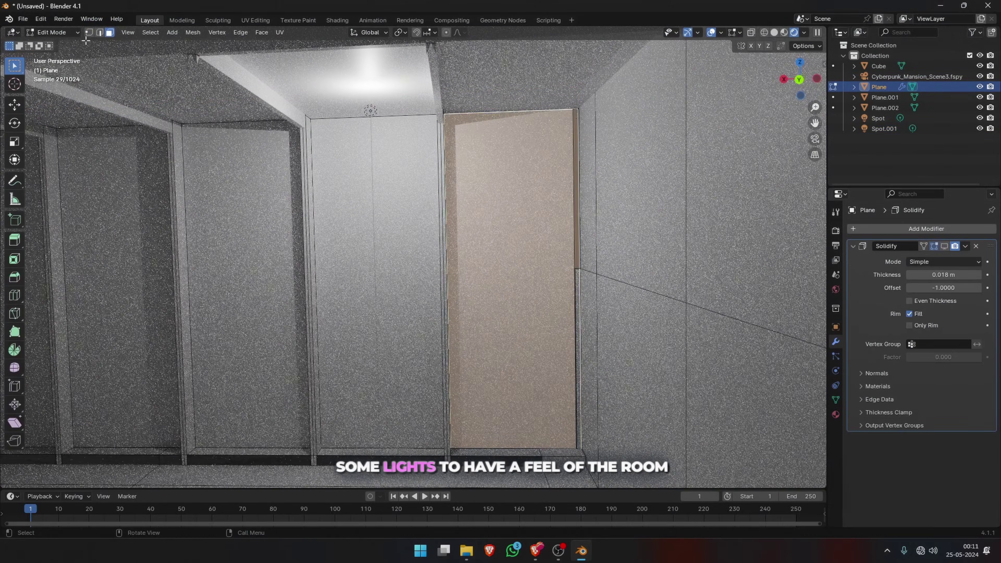
left_click(99, 32)
key("g")
key("x")
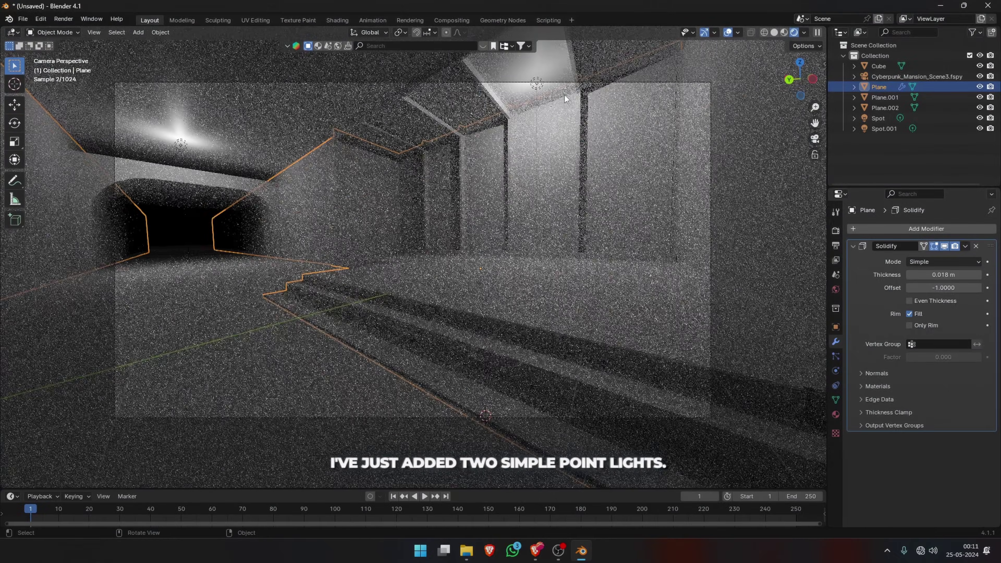
left_click(537, 83)
key("g")
left_click(557, 254)
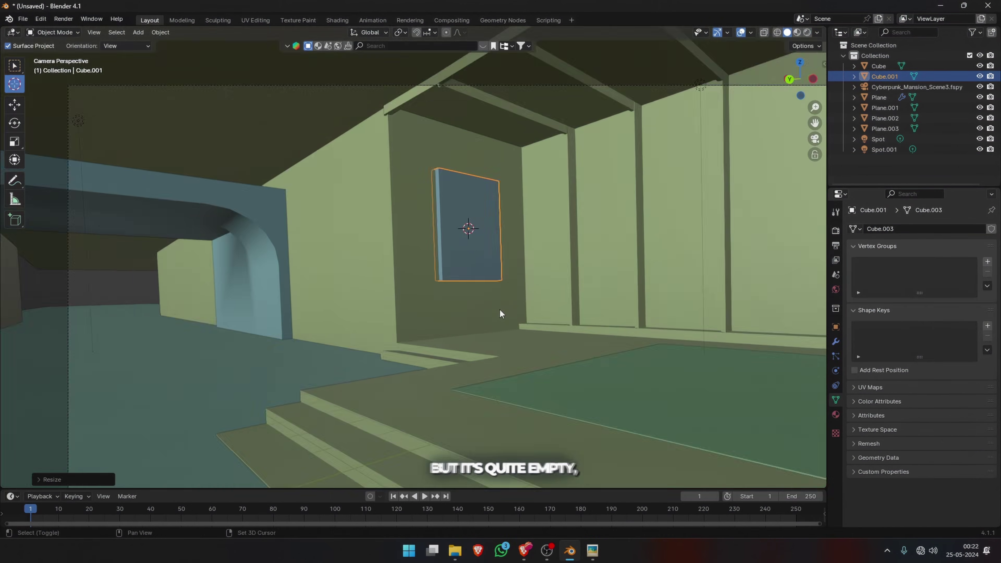
Step: Resize the new wall panel along X and slide it sideways along X
scroll(500, 313, "up", 2)
key("s")
key("x")
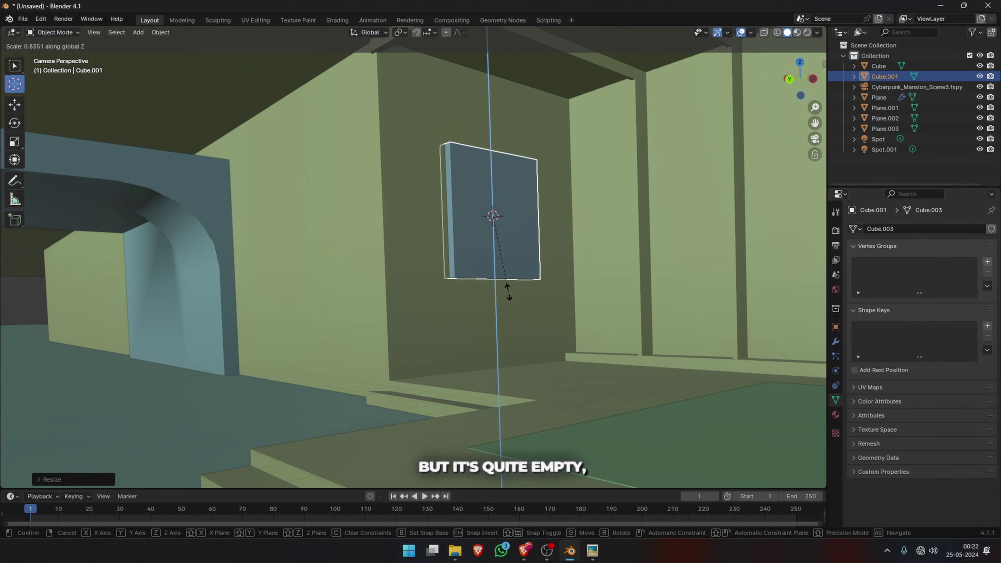
scroll(499, 253, "up", 2)
key("g")
key("x")
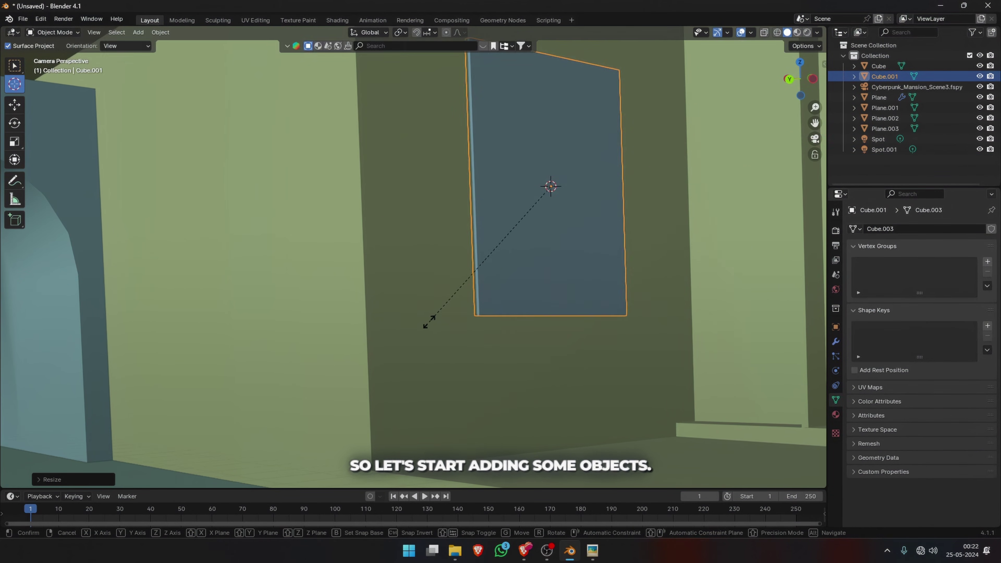
Step: Inset a border into the panel's front face and push it inward as a recessed frame
key("3")
left_click(516, 154)
scroll(516, 155, "down", 2)
key("i")
middle_click_drag(651, 177, 420, 262)
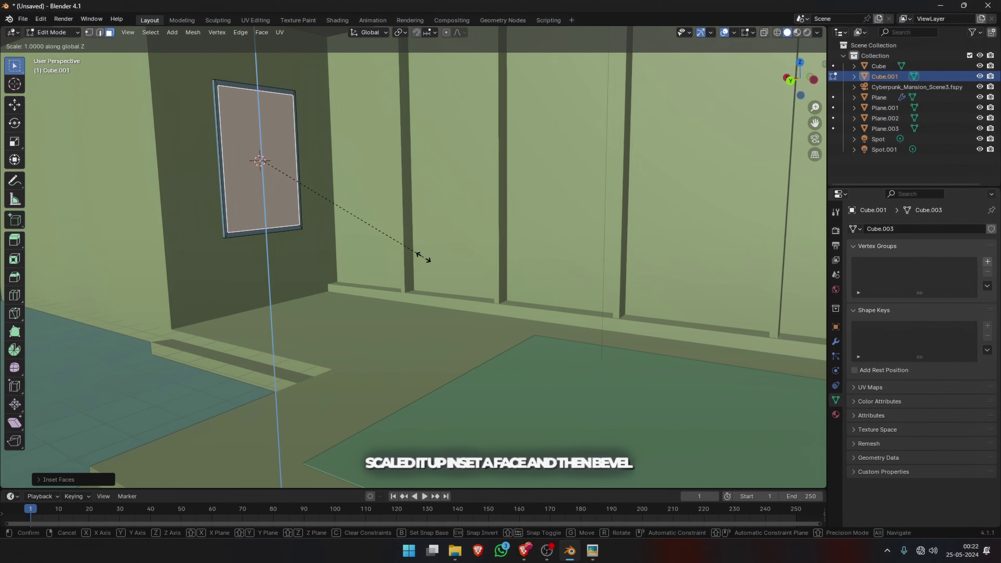
scroll(420, 261, "up", 3)
key("e")
left_click(288, 211)
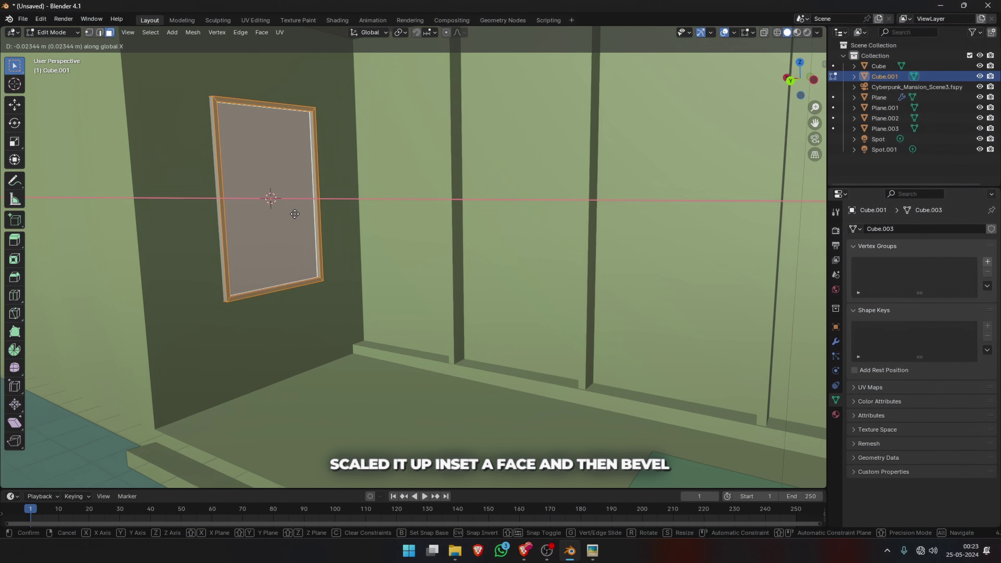
left_click(295, 214)
scroll(347, 257, "up", 2)
Step: Bevel the frame's four corner edges, then return to Object Mode and view through the camera
key("2")
middle_click_drag(347, 253, 762, 262)
scroll(761, 262, "up", 3)
scroll(558, 149, "up", 2)
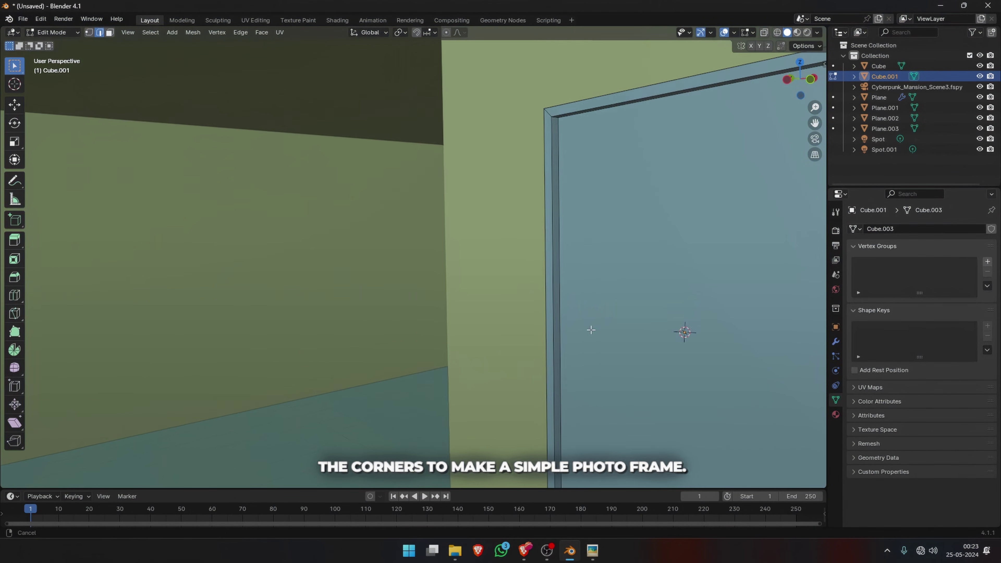
scroll(558, 149, "down", 4)
key("ctrl+b")
scroll(540, 207, "down", 3)
key("Tab")
key("KP_0")
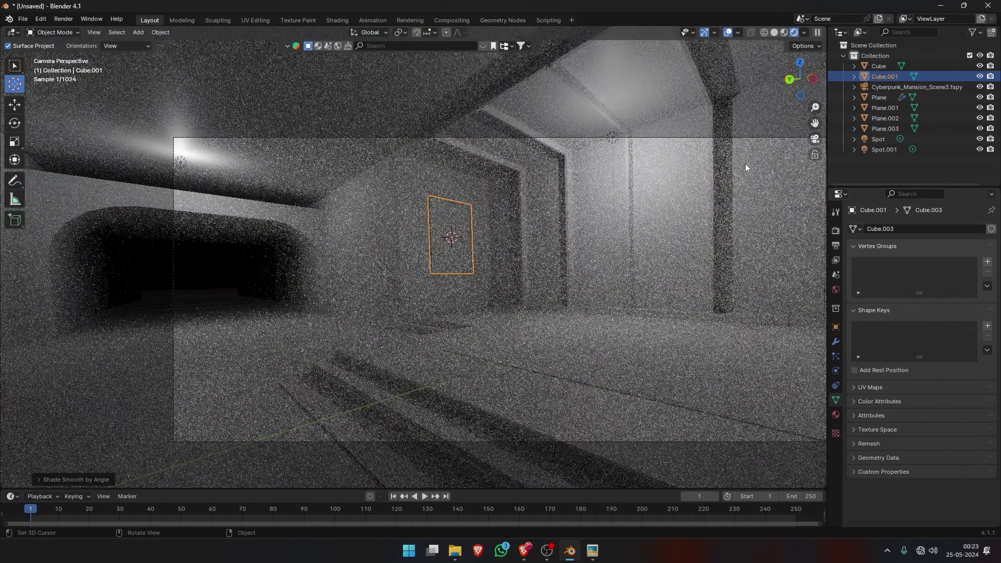
left_click(131, 308)
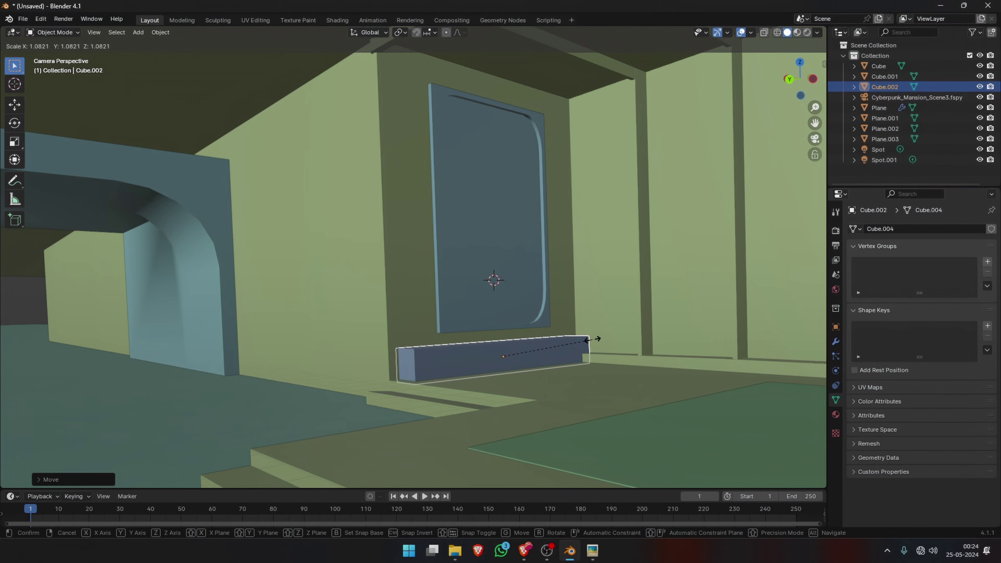
Step: Resize the box below the frame and push its inset panel faces along their normals
left_click(596, 339)
scroll(545, 325, "up", 3)
key("Tab")
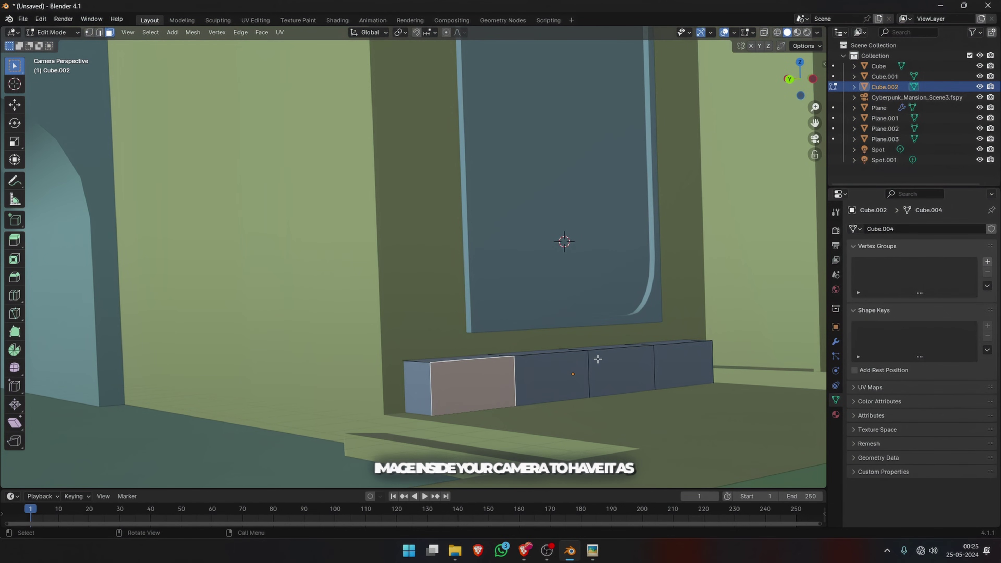
left_click(613, 413)
Step: Bevel the three dividing edge loops into cabinet panels, then start scaling the hexagon
scroll(612, 412, "up", 2)
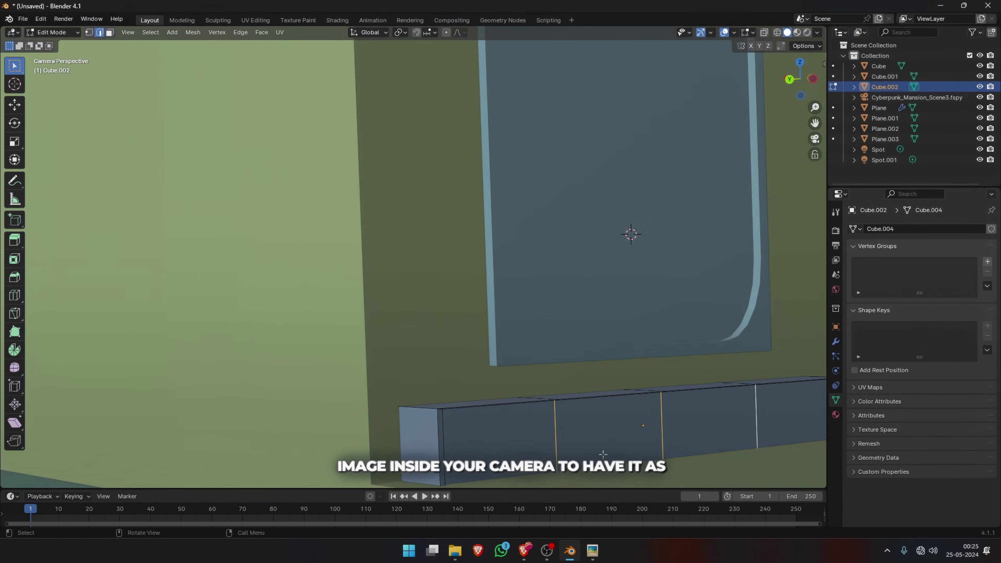
key("ctrl+b")
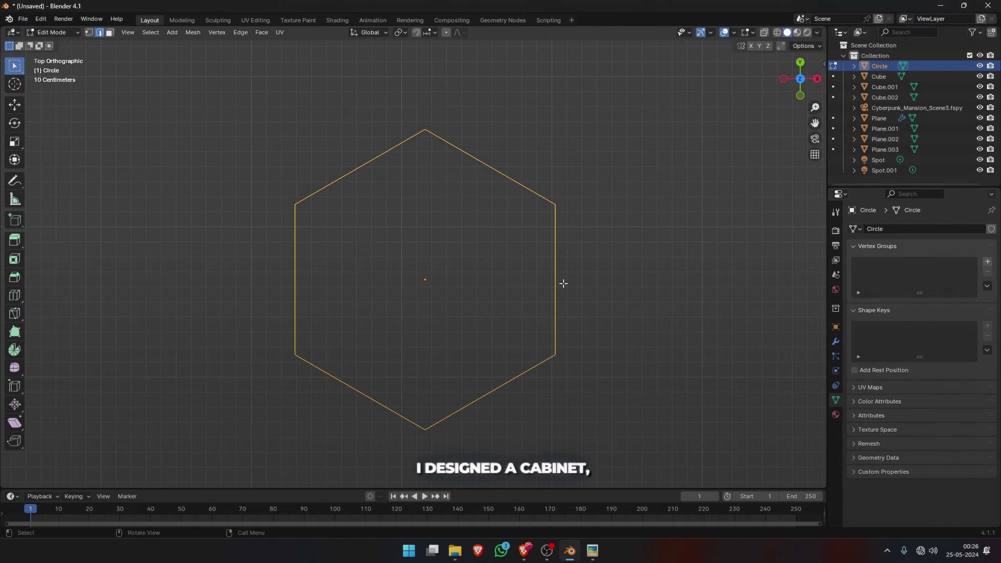
key("Tab")
key("s")
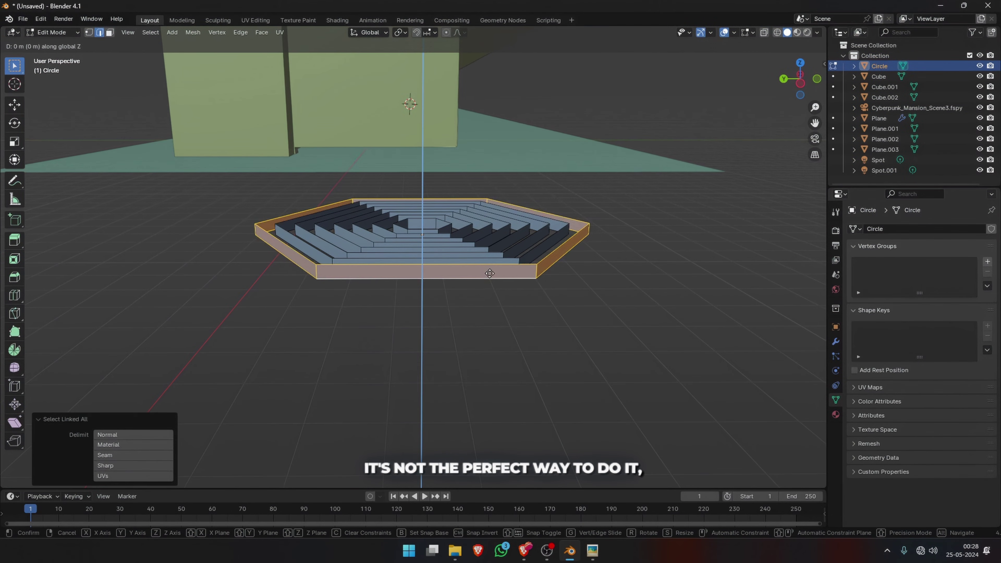
Step: Raise the hexagon rim and move one of the stacked rings vertically in side view
left_click(405, 251)
key("ctrl+KP_3")
left_click(452, 277, "alt")
left_click(446, 200, "alt")
key("g")
key("z")
Step: Lower the top ring along Z and rotate the rings from the top view
left_click(446, 166)
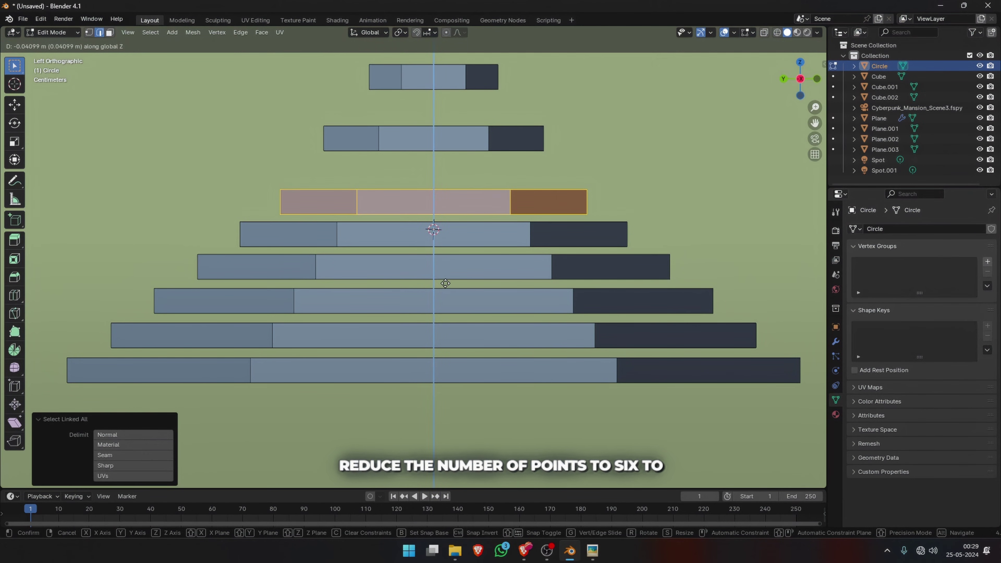
left_click(466, 77, "alt")
key("g")
key("z")
left_click(466, 134)
key("KP_7")
key("r")
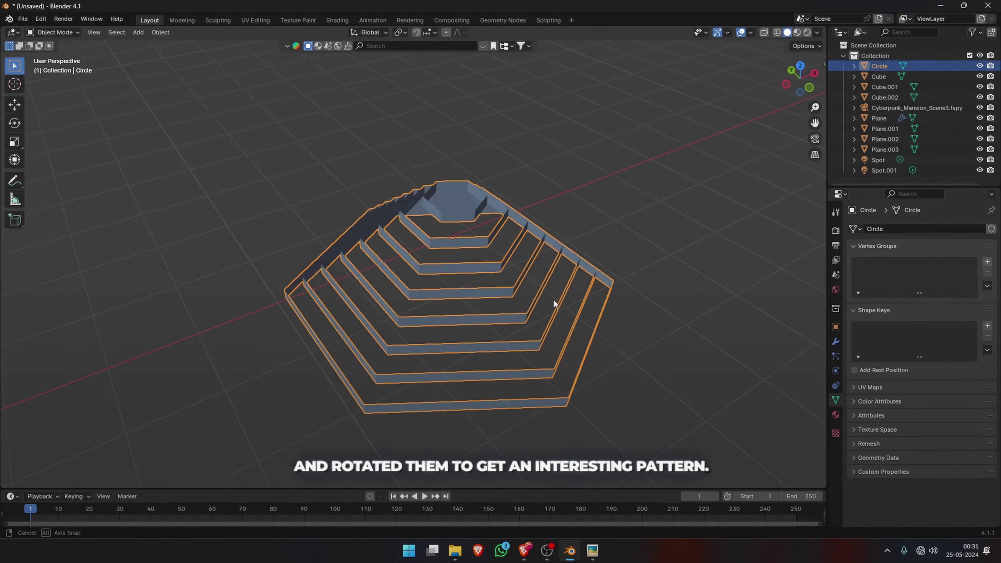
middle_click_drag(553, 299, 516, 342)
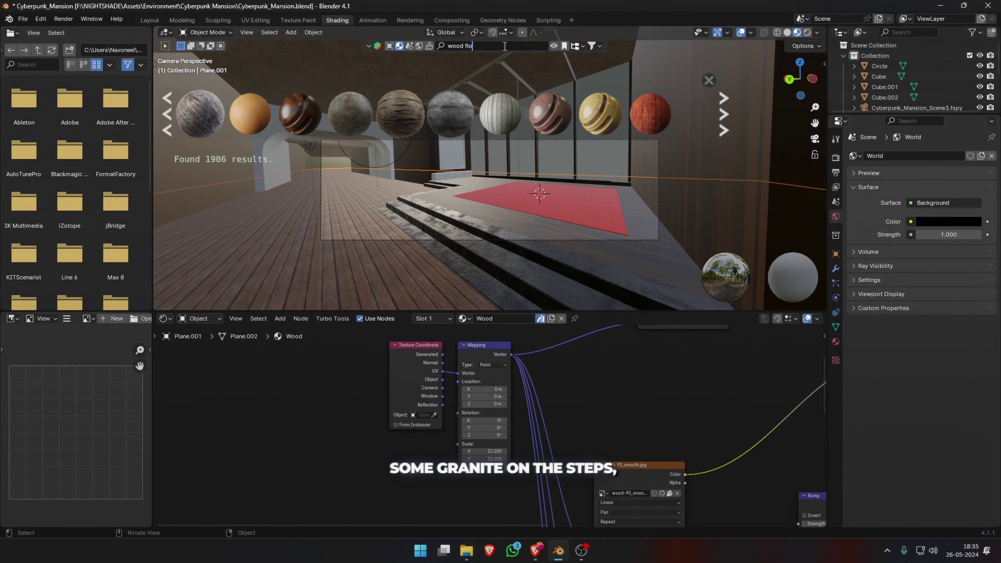
Step: Apply Wood Floor to the floor and Raindrops On The Glass to the window plane
type("or")
left_click_drag(200, 114, 260, 212)
left_click(584, 258)
key("Tab")
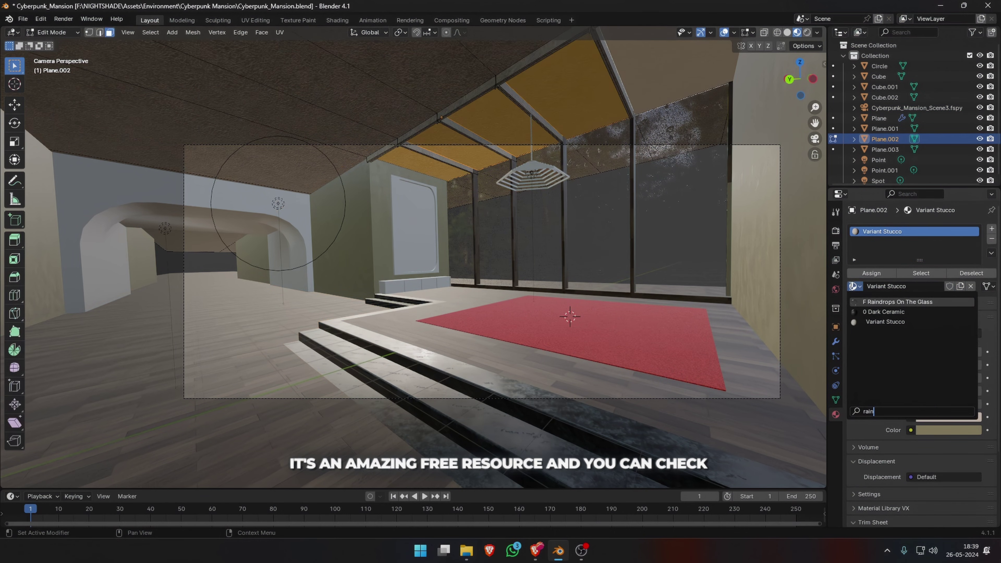
key("Return")
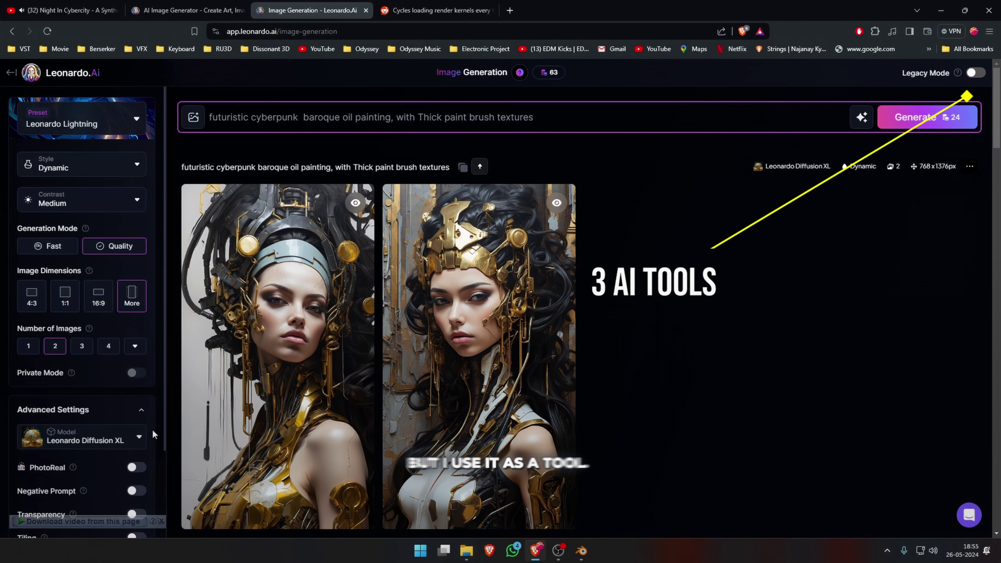
scroll(74, 420, "down", 3)
Step: Unwrap the frame with Smart UV Project so the AI portrait fits, and rotate it upright
left_click(46, 310)
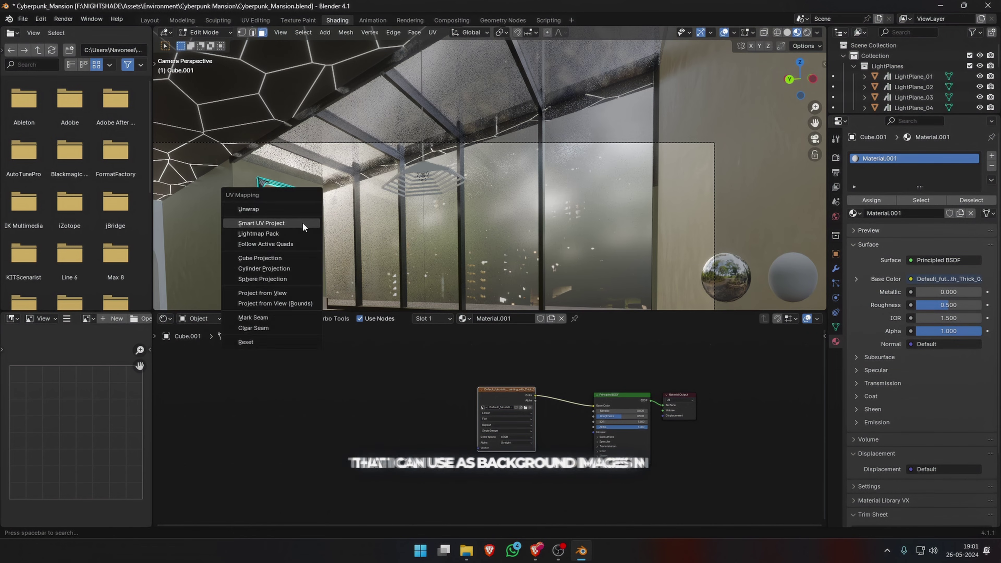
left_click(344, 283)
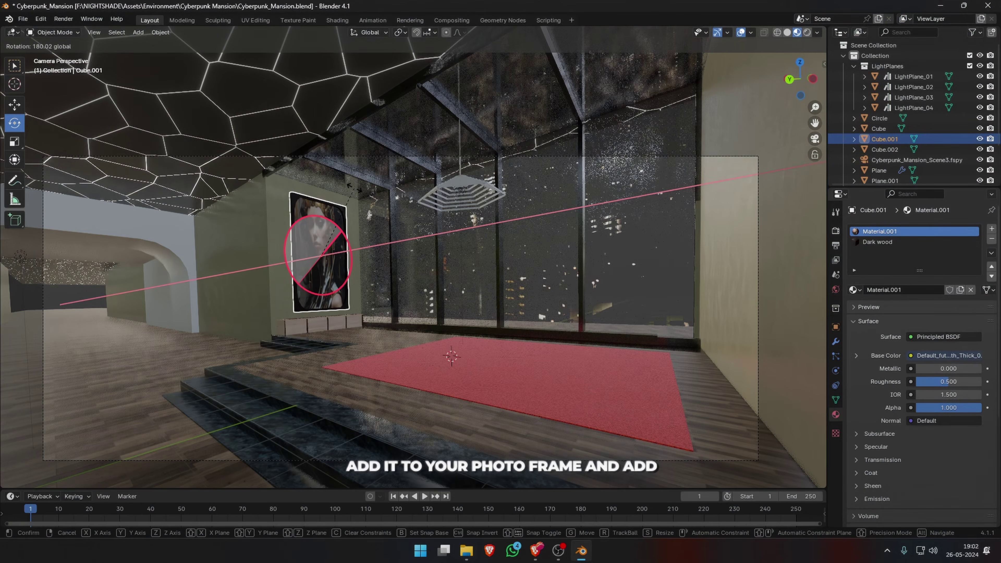
left_click(354, 188)
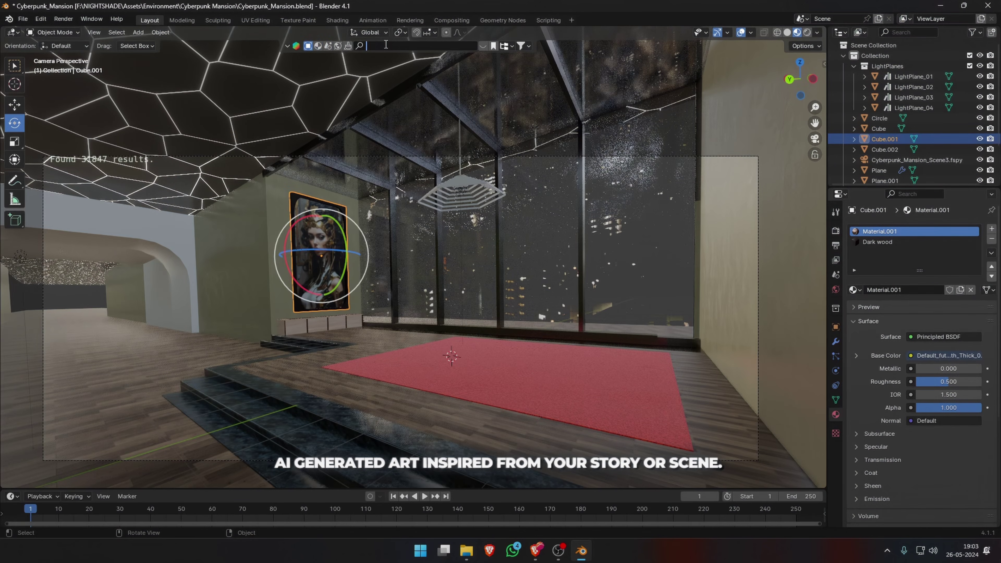
Step: Search the asset library for 'light', place a light fixture in the room and resize it
key("Return")
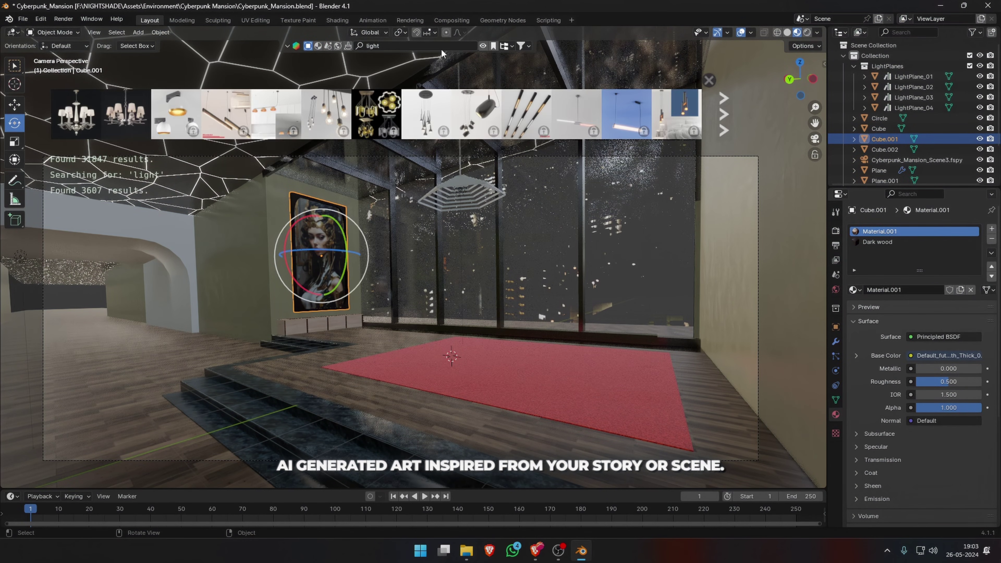
mouse_move(625, 116)
left_click_drag(625, 117, 319, 195)
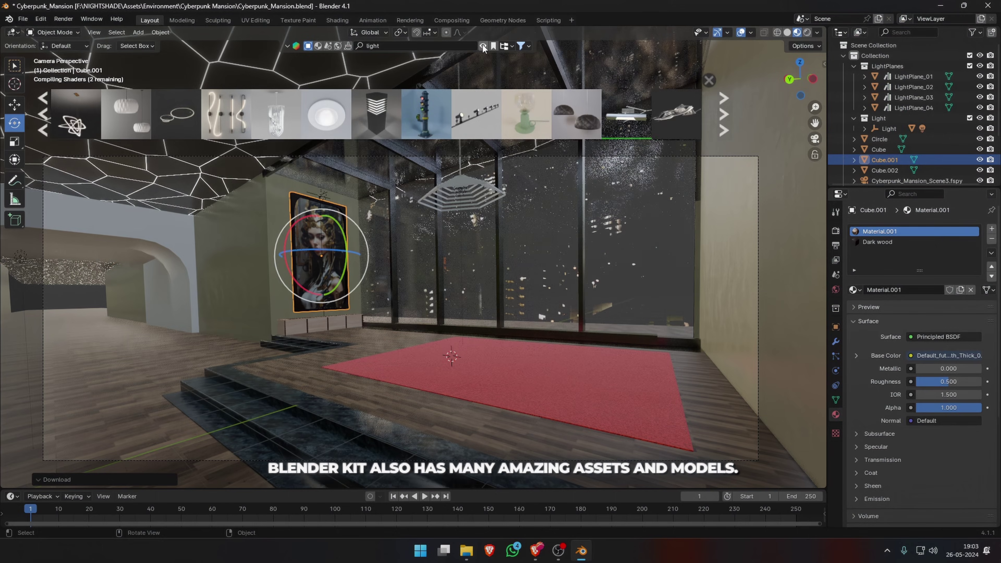
key("s")
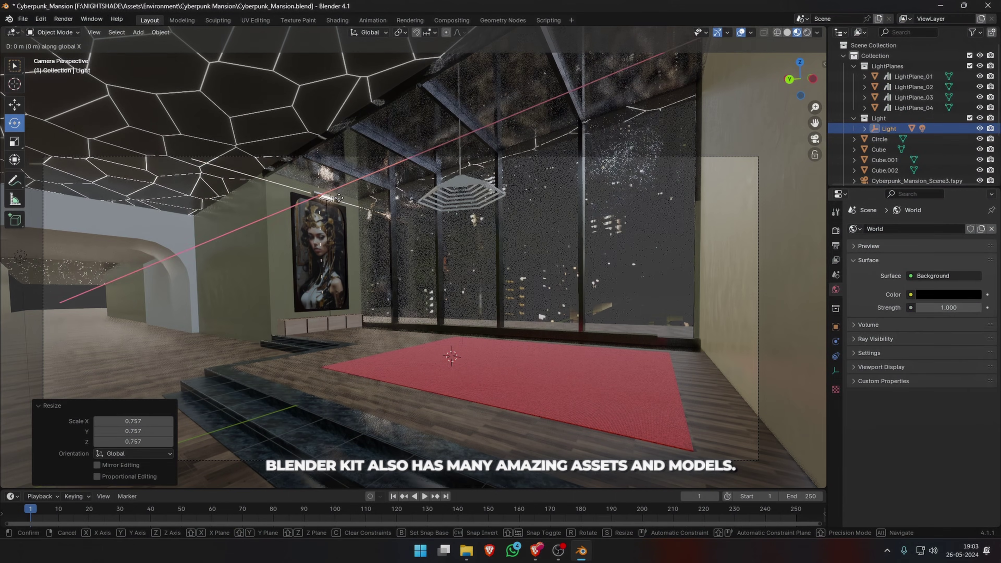
left_click(806, 32)
Step: Resize the small area light and add the Hanging Ceiling Light to the room
left_click(319, 197)
key("s")
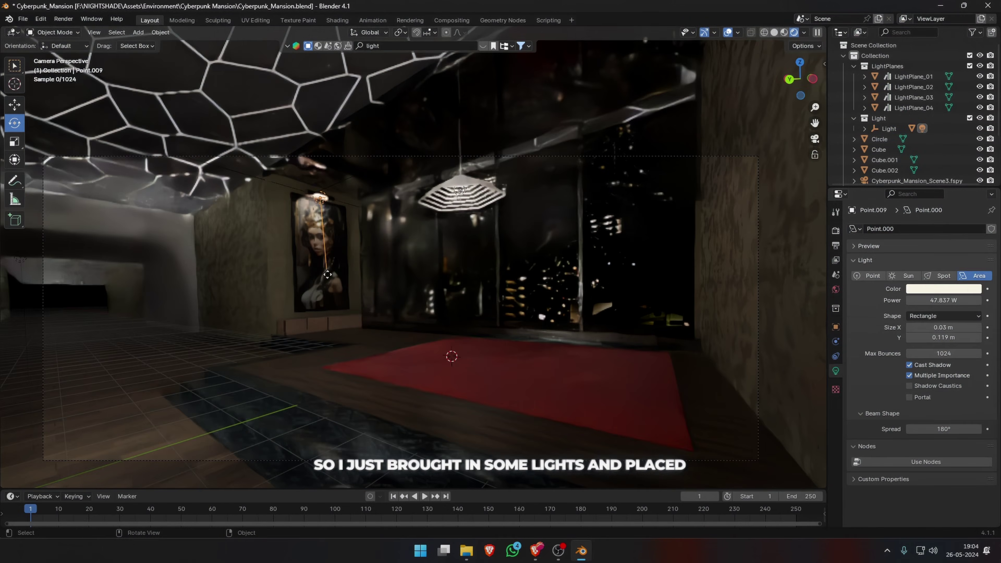
left_click(332, 327)
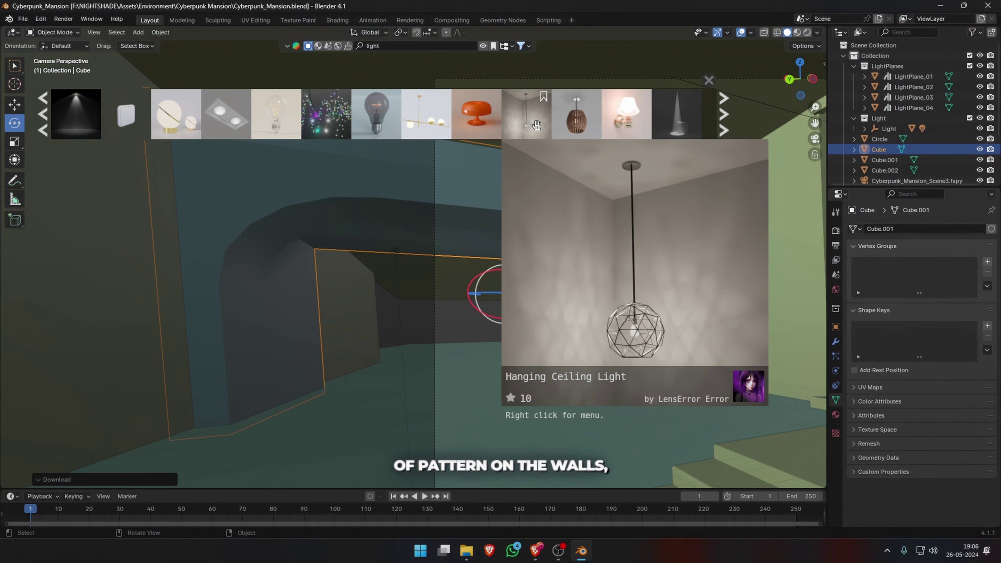
left_click_drag(526, 114, 474, 213)
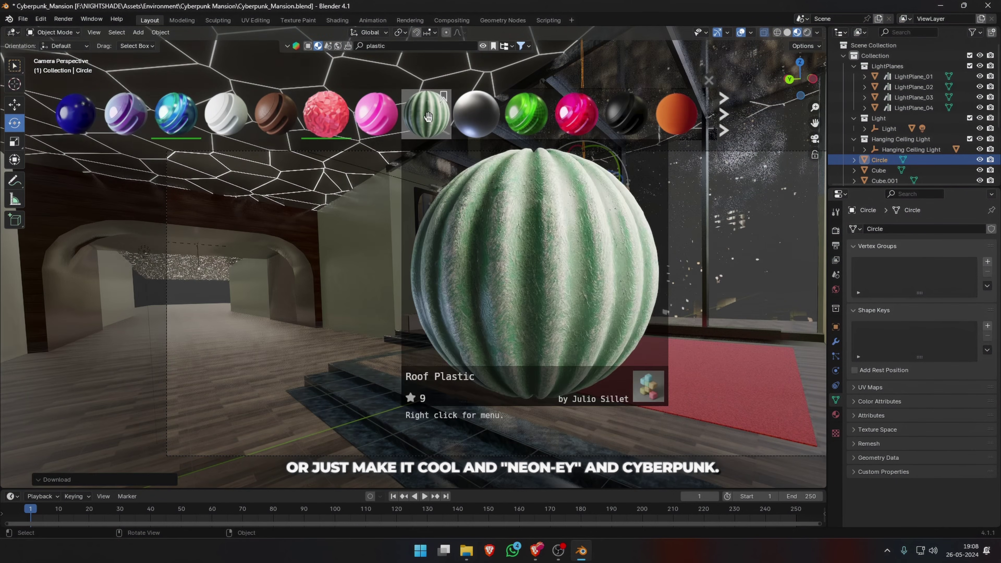
scroll(327, 114, "down", 2)
Step: Browse the generated neon cyberpunk city images full-size with the Left arrow key
left_click(807, 33)
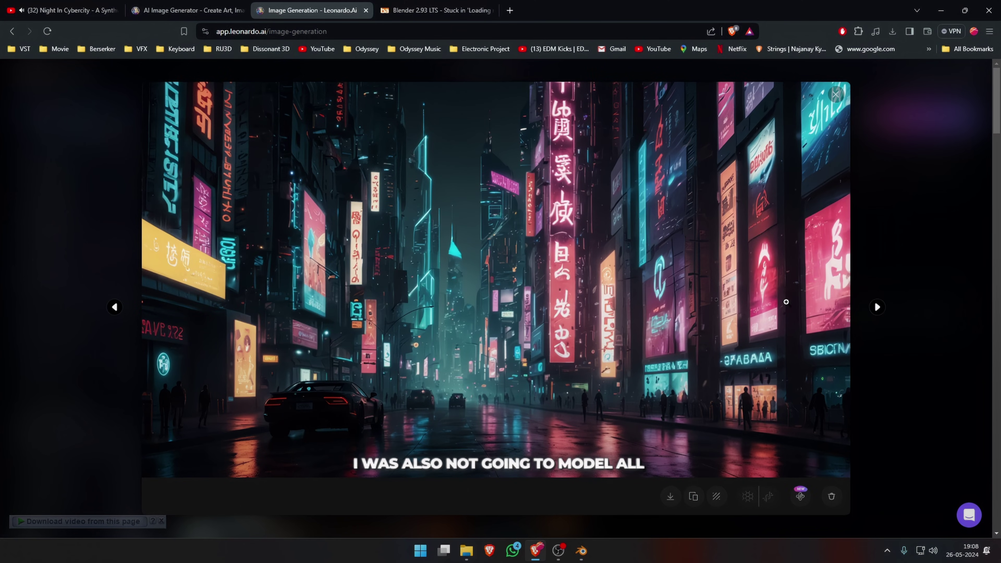
key("Left")
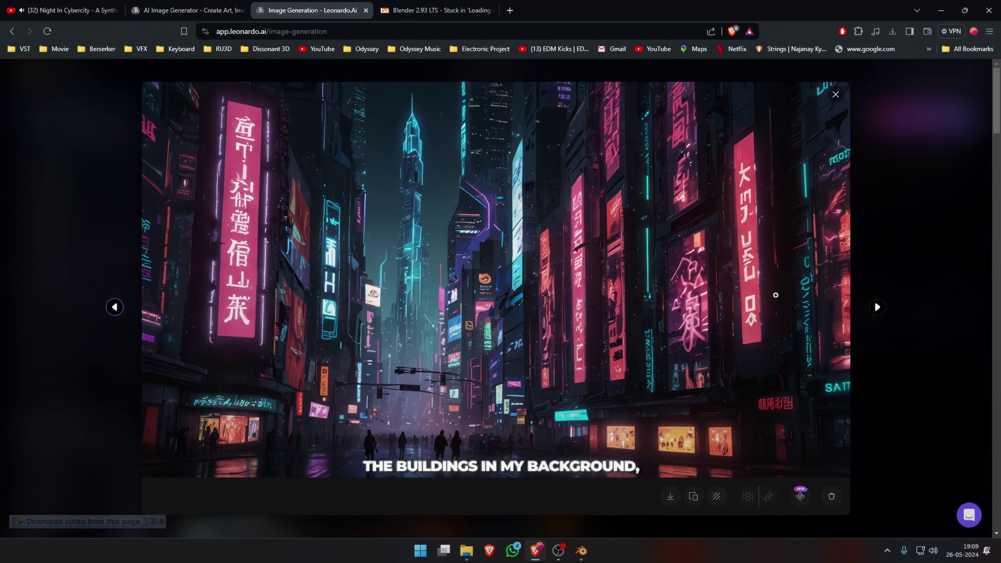
key("Left")
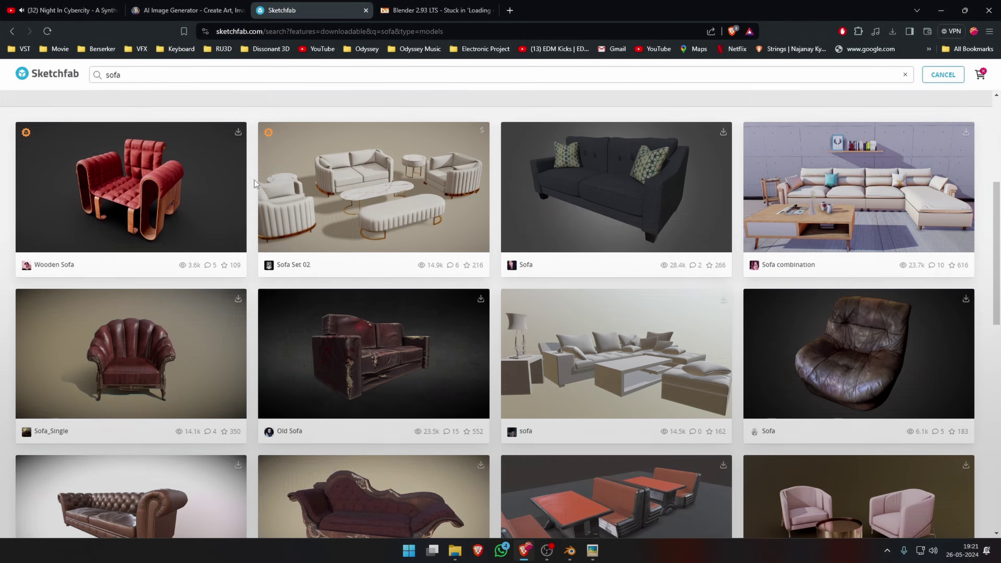
Step: Check the Sofa Set 01 model page, then scroll further through the couch and furniture results
scroll(255, 180, "down", 10)
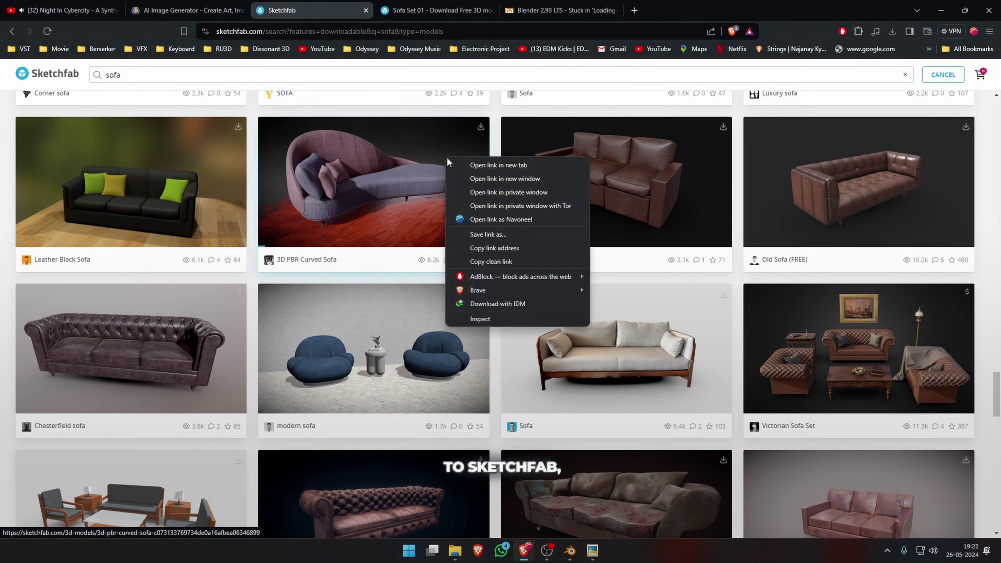
left_click(469, 162)
left_click(486, 11)
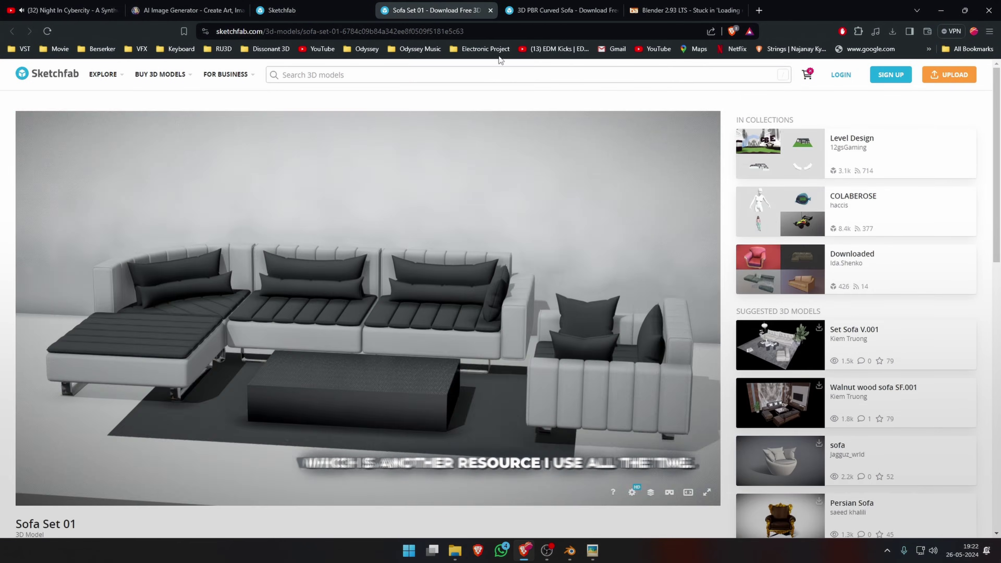
left_click(488, 10)
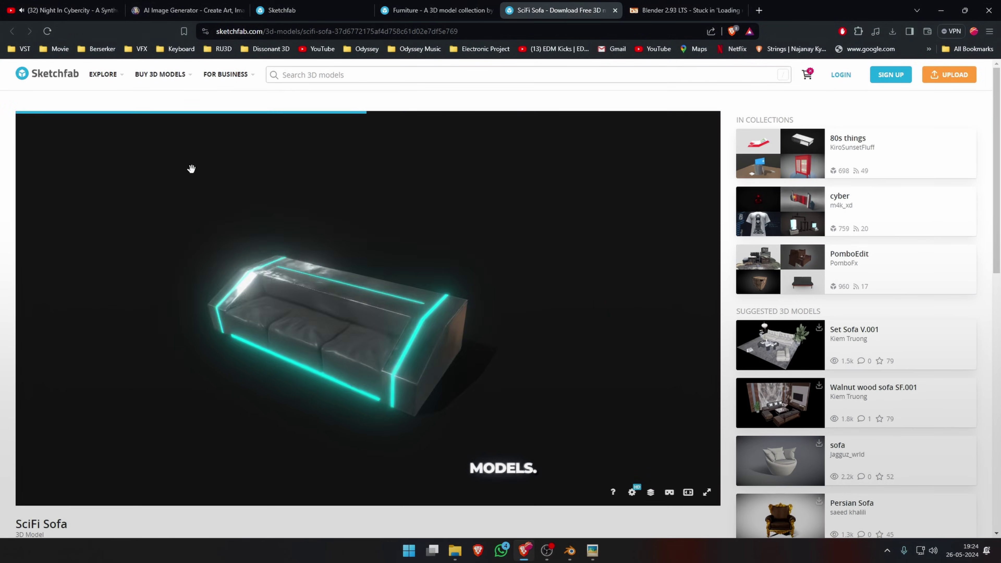
scroll(354, 276, "down", 5)
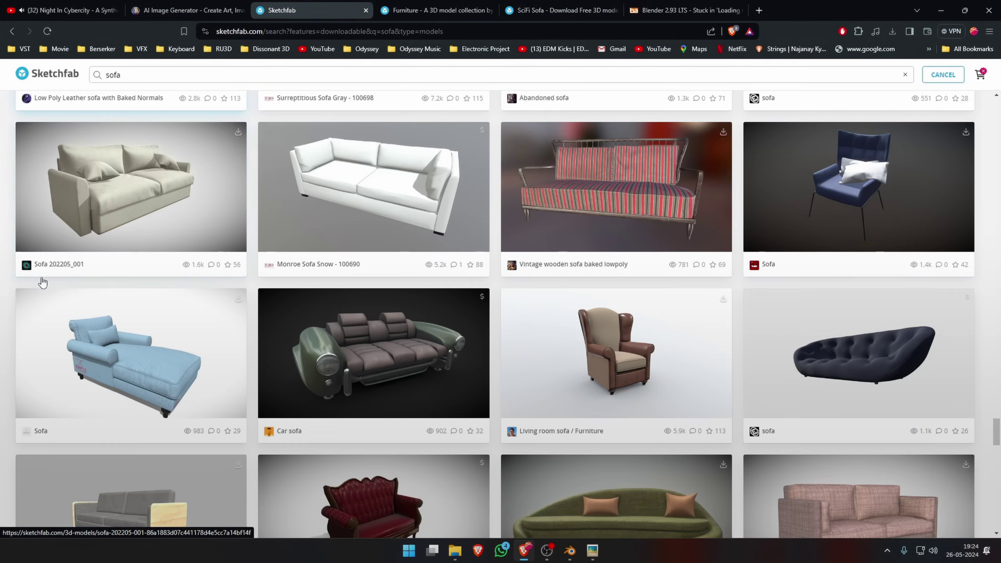
scroll(42, 282, "down", 4)
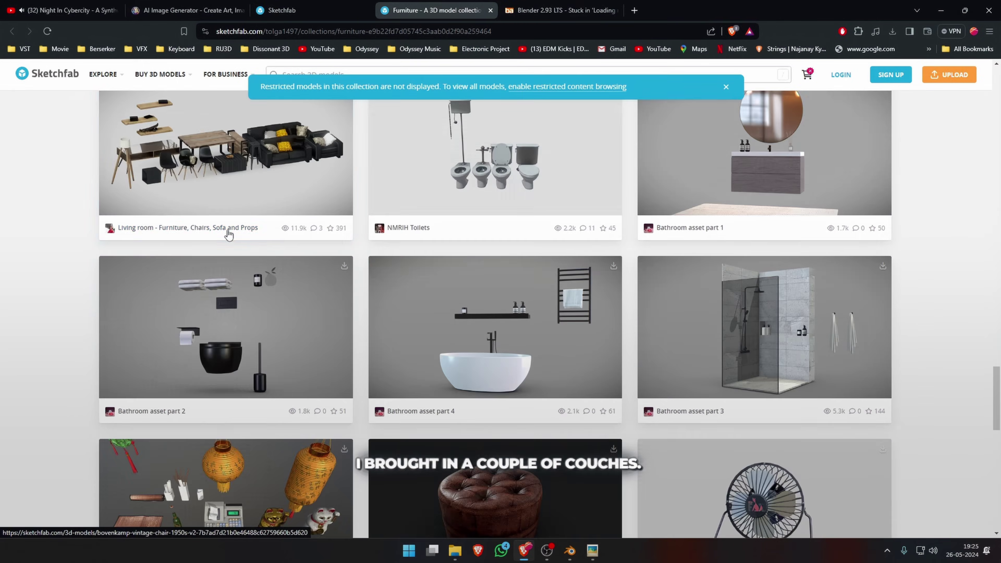
scroll(224, 230, "down", 15)
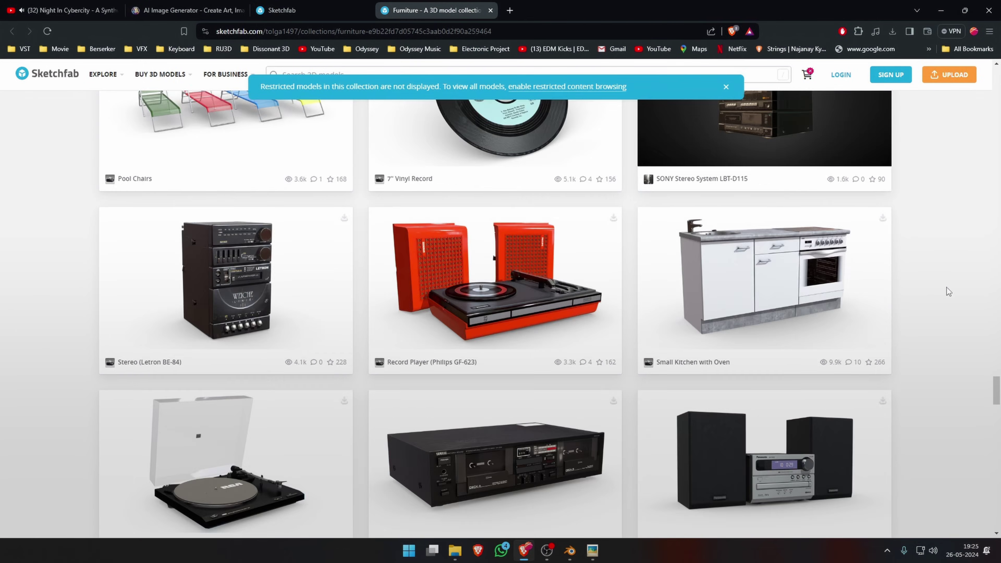
scroll(946, 286, "down", 5)
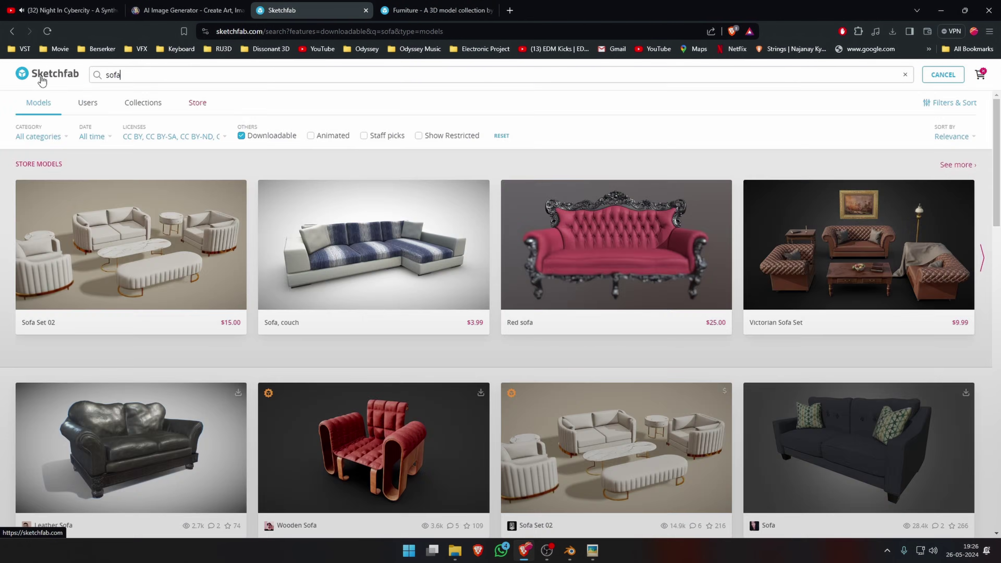
scroll(500, 315, "down", 5)
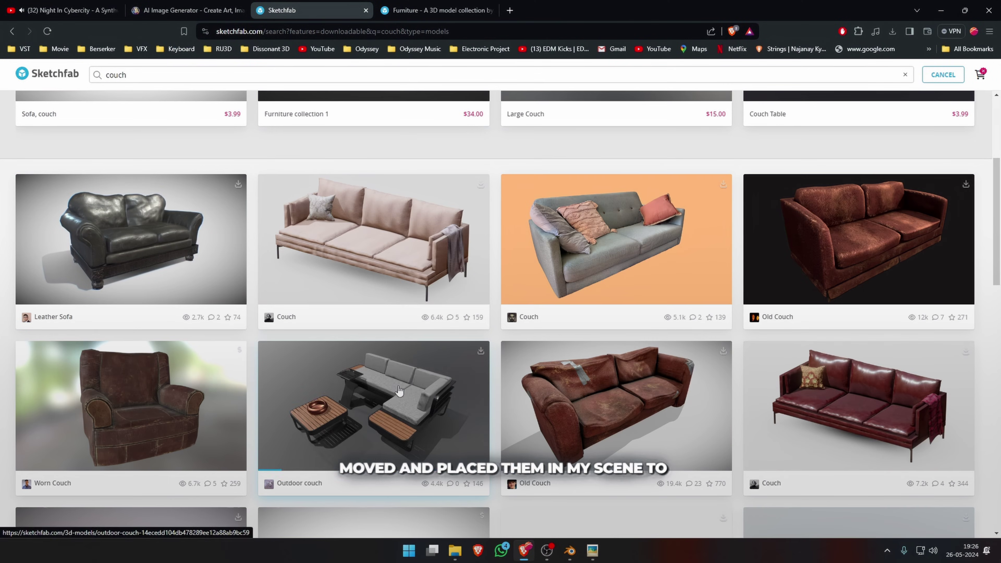
scroll(844, 366, "down", 4)
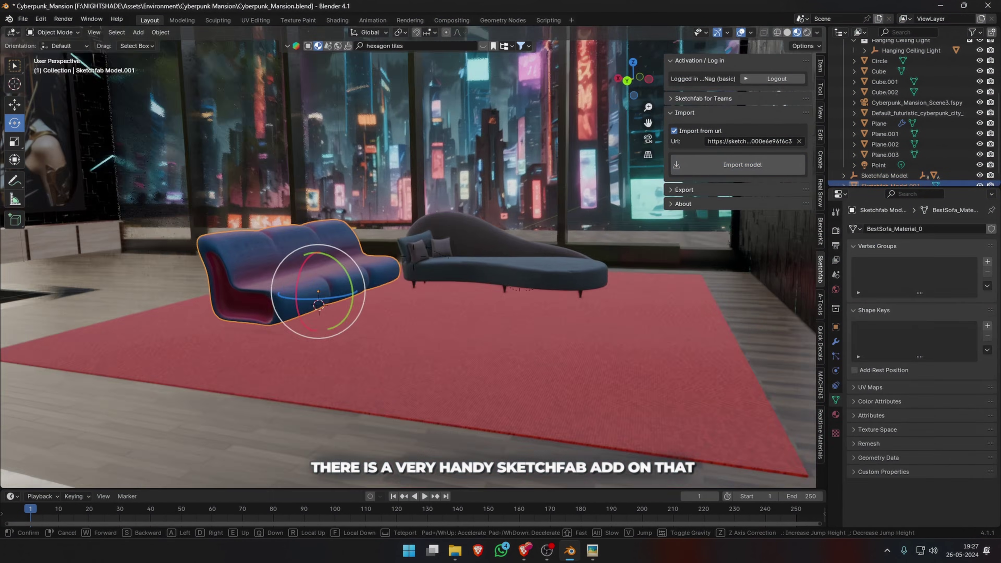
Step: Shrink the imported couch to fit the room and slide the new sofa along X
key("s")
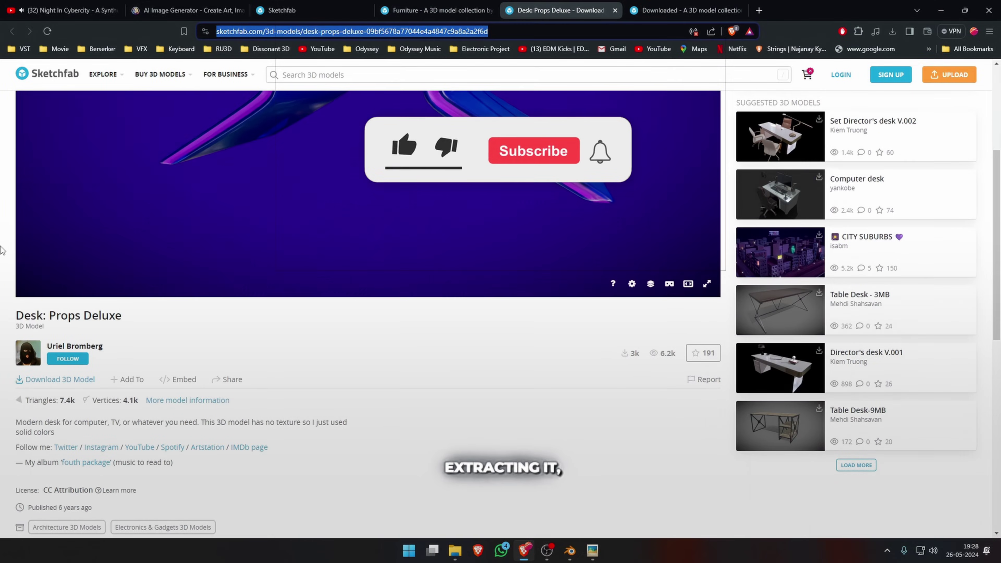
key("g")
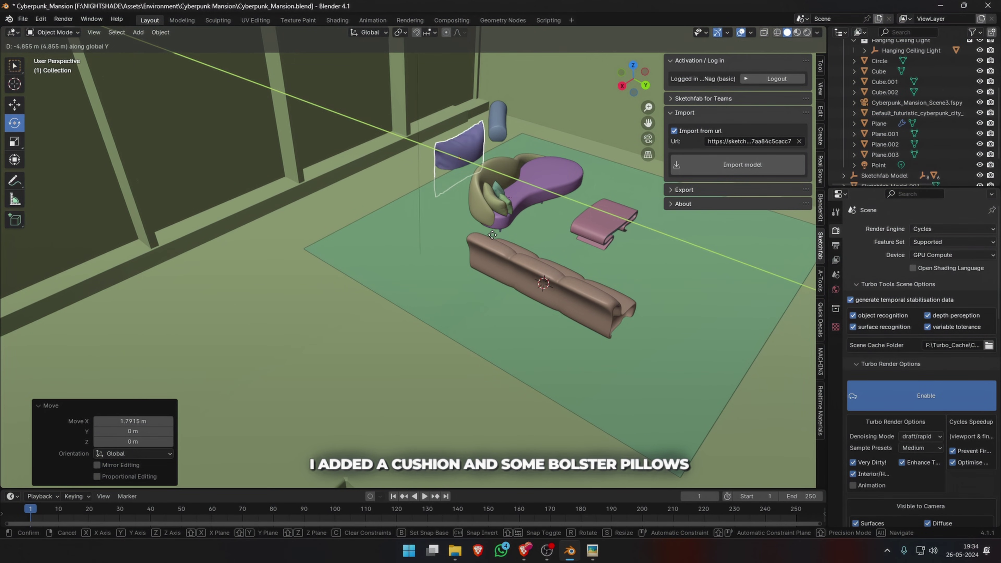
Step: Fly the view in close and resize the cushion by the chaise
key("w")
left_click(413, 257)
key("s")
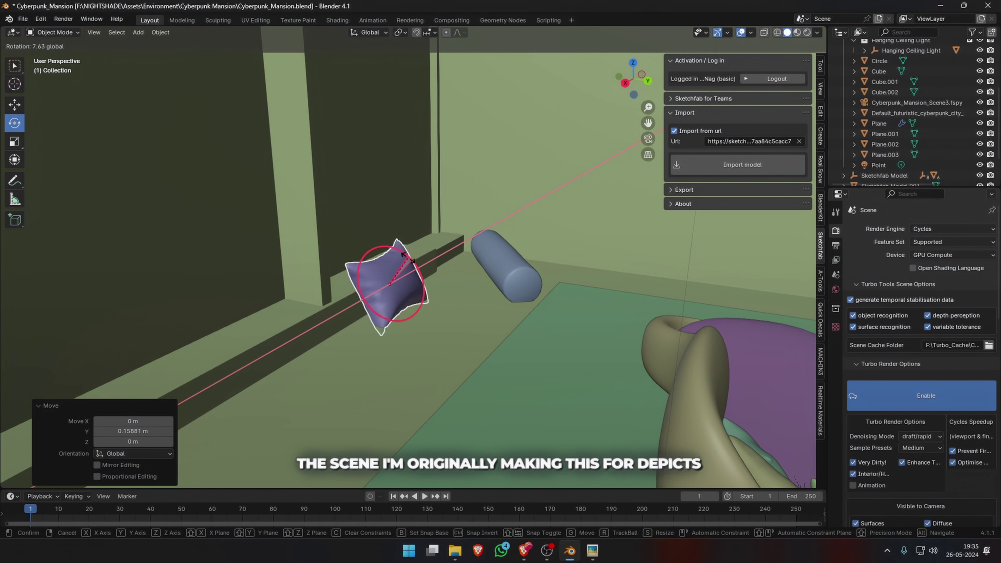
Step: Check the room through the camera in rendered view, then subdivide the new plane into a dense grid
key("KP_0")
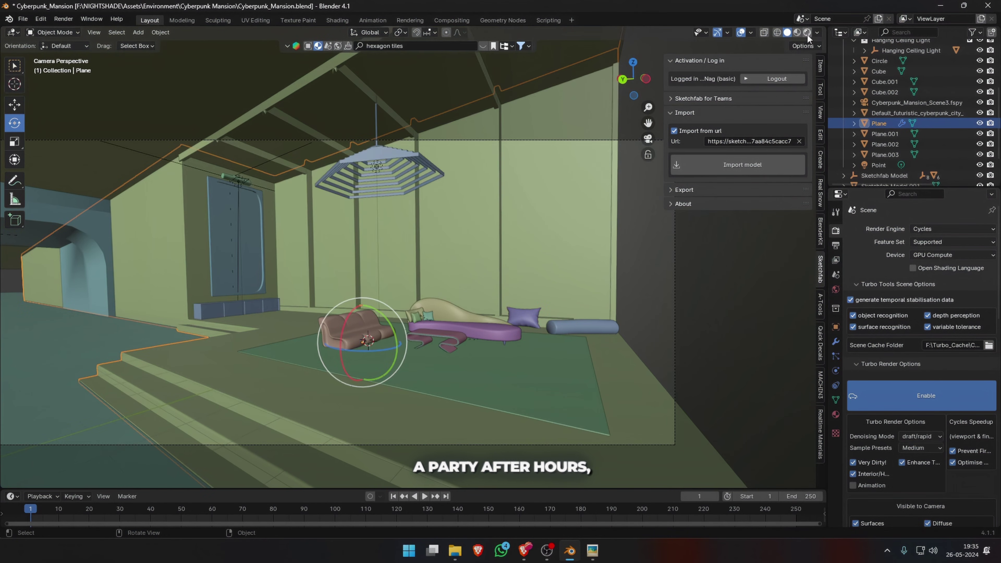
left_click(807, 32)
left_click(787, 32)
middle_click_drag(606, 292, 585, 323)
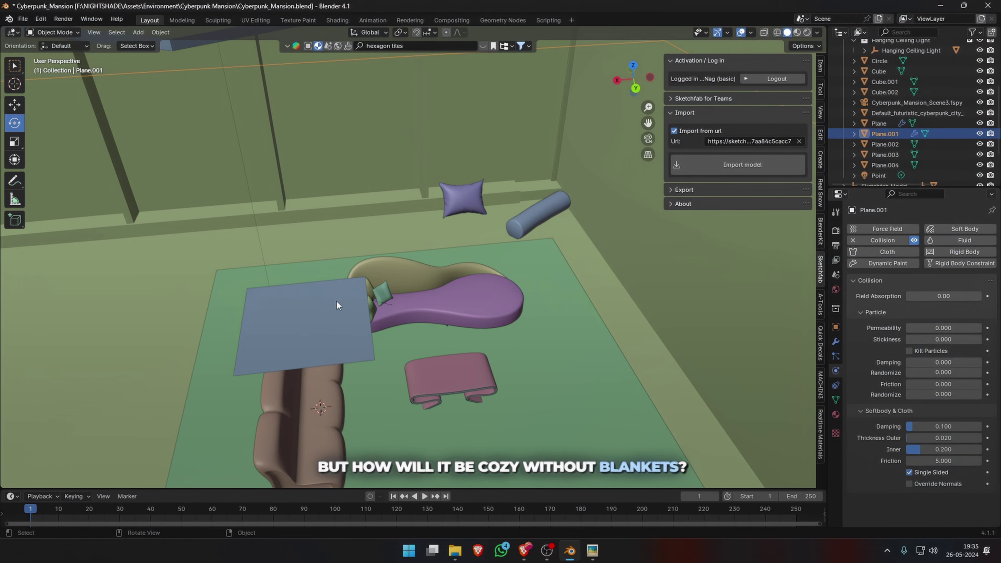
right_click(336, 301)
left_click(297, 321)
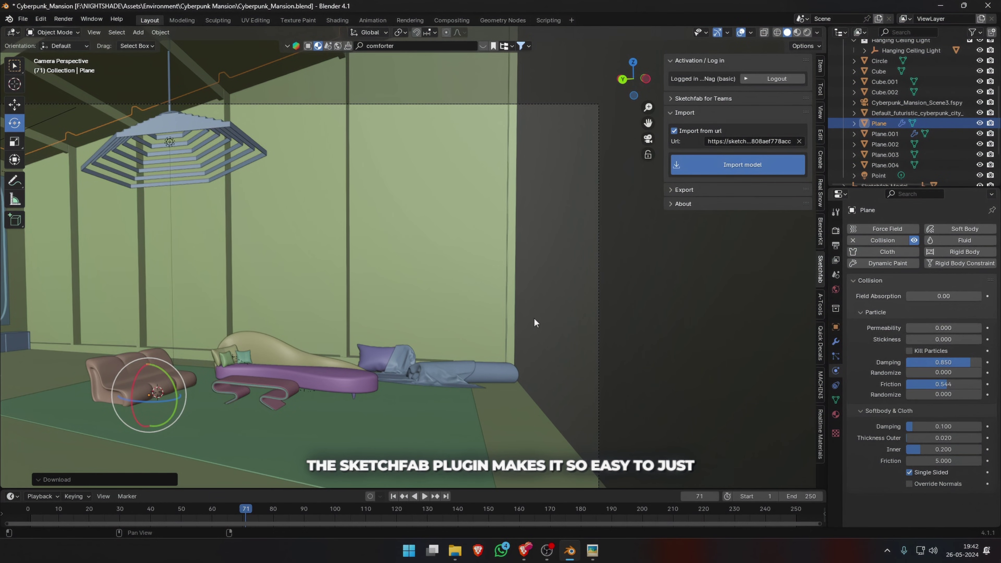
Step: Turn the TV 180 degrees around Z and raise it up the right wall
mouse_move(554, 329)
middle_mouse_down()
mouse_move(666, 336)
mouse_move(259, 347)
middle_mouse_up()
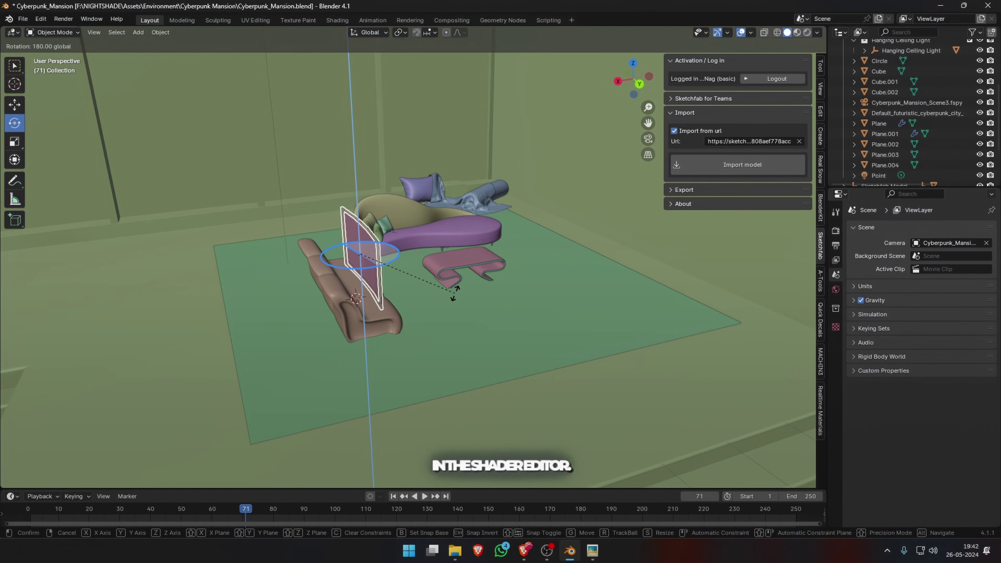
left_click(454, 293)
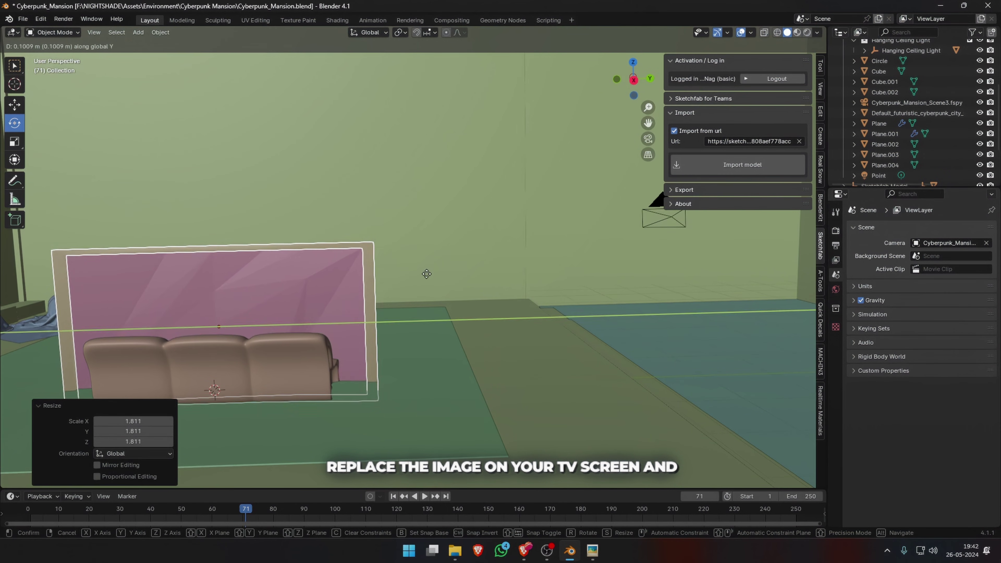
key("z")
left_click(638, 195)
Step: Preview the room from the scene camera in Rendered shading, check the blanket Plane.004, then return to Solid
key("KP_0")
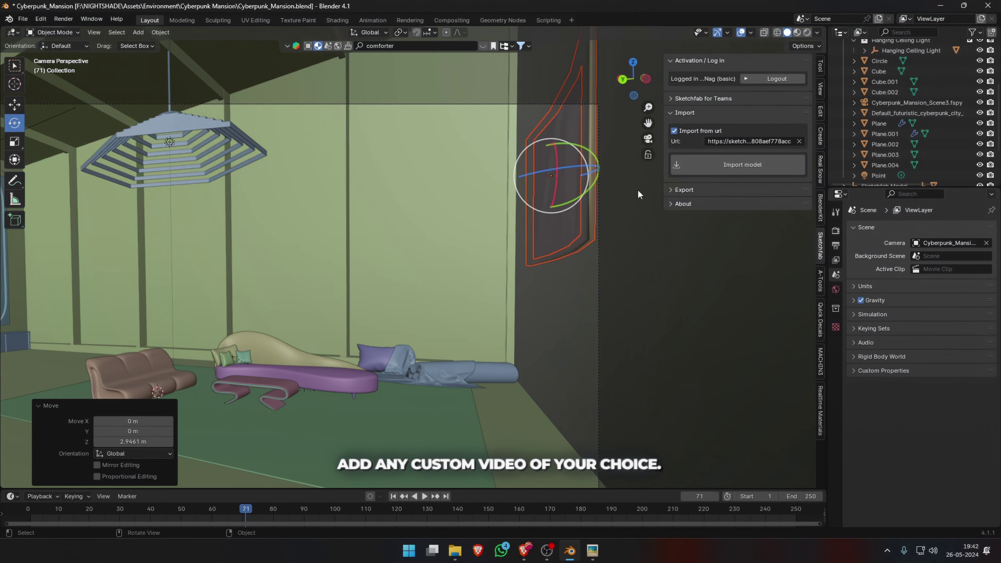
left_click(807, 32)
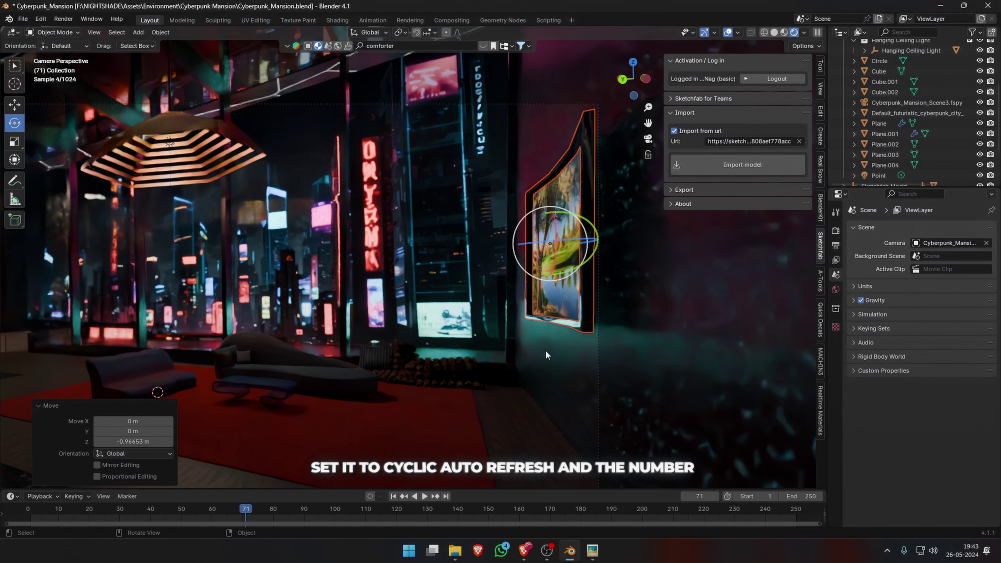
left_click(879, 123)
key("n")
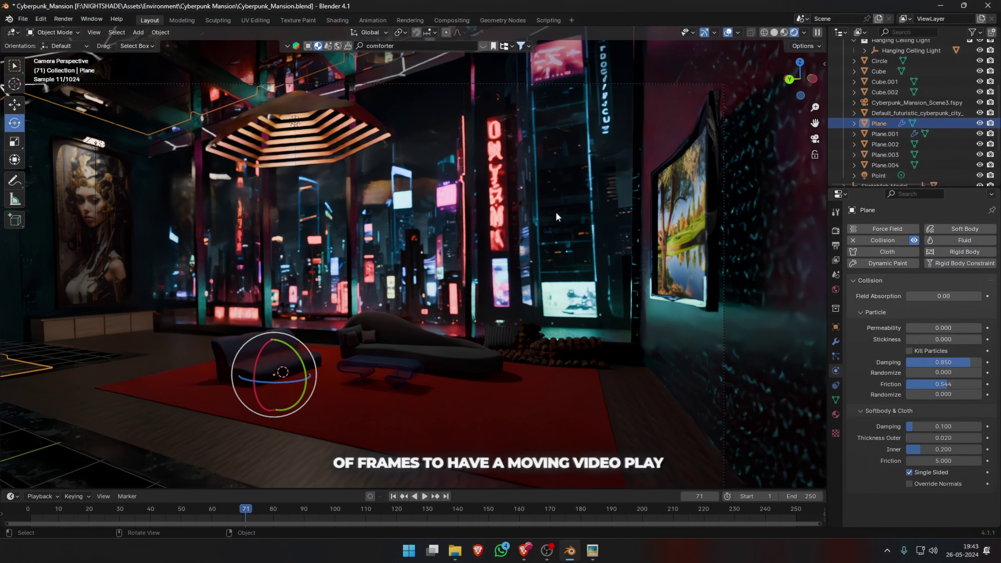
left_click(552, 339)
left_click(774, 32)
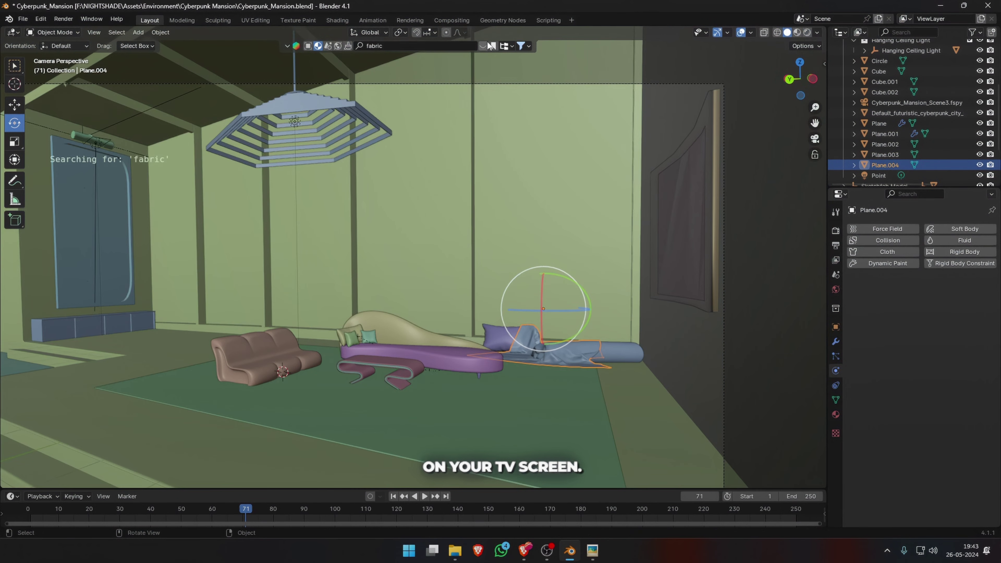
Step: Place the red draped fabric, then scroll Sketchfab results and open the living-room furniture, chairs, sofa and props model
left_click_drag(491, 112, 577, 395)
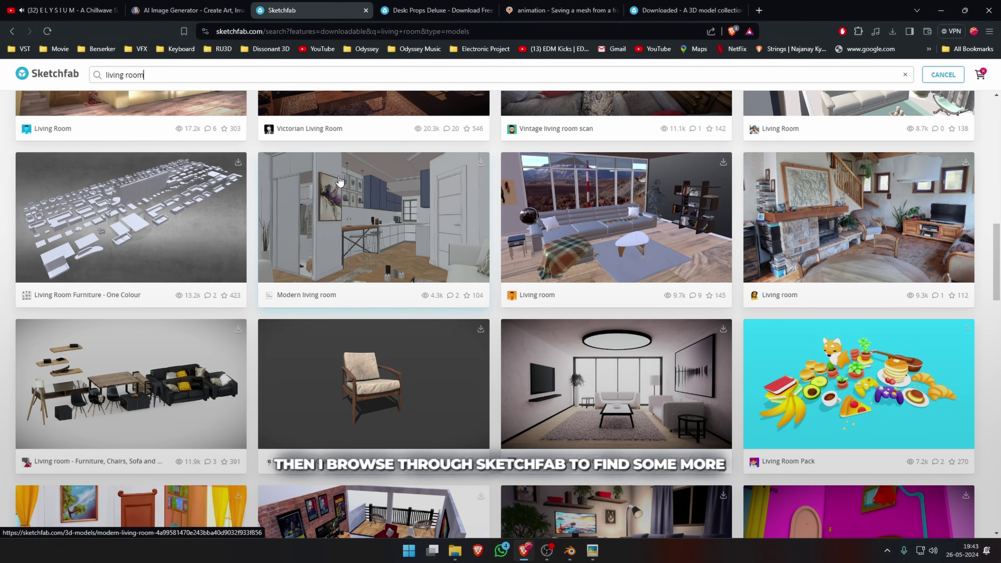
key("alt+Tab")
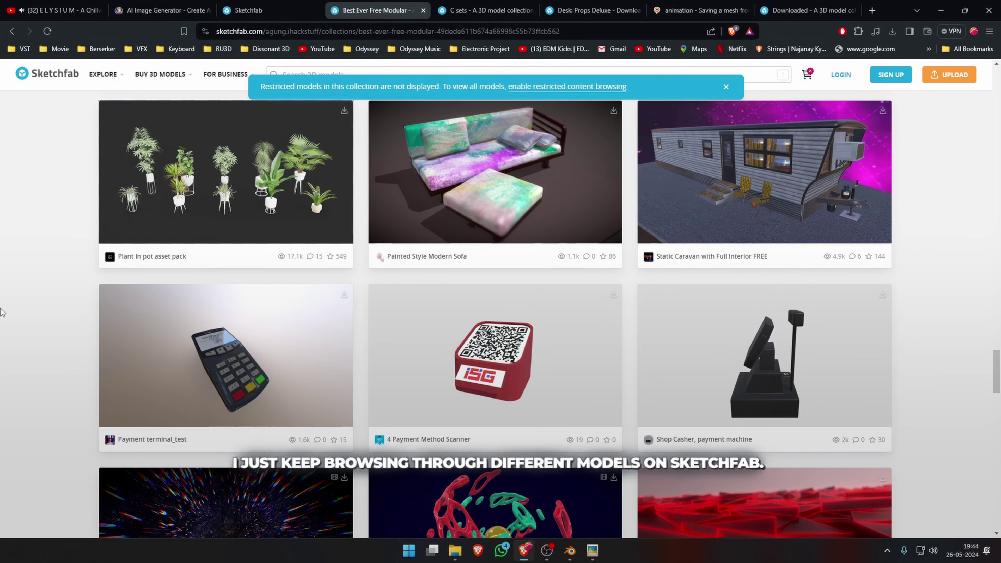
scroll(2, 332, "down", 15)
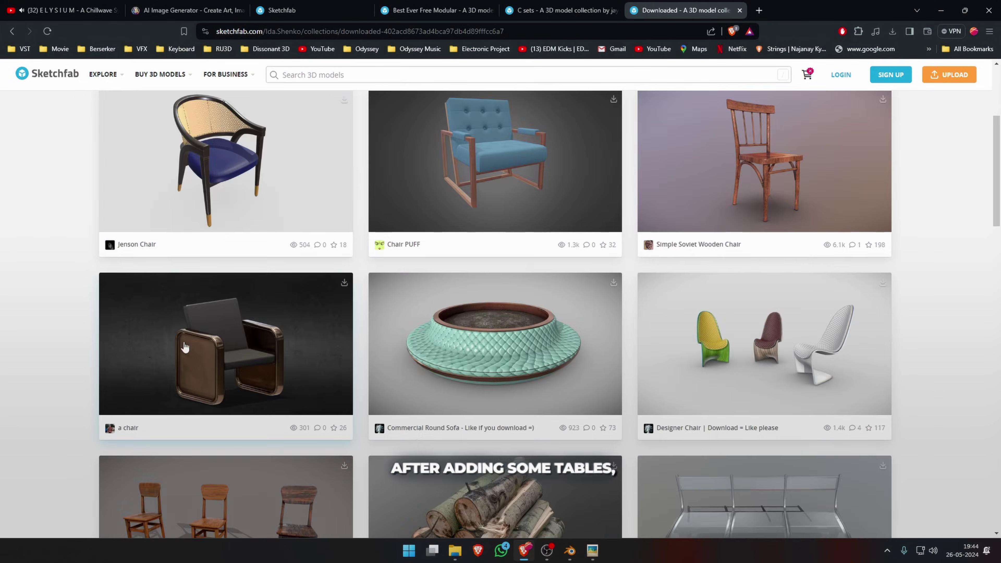
scroll(18, 297, "down", 5)
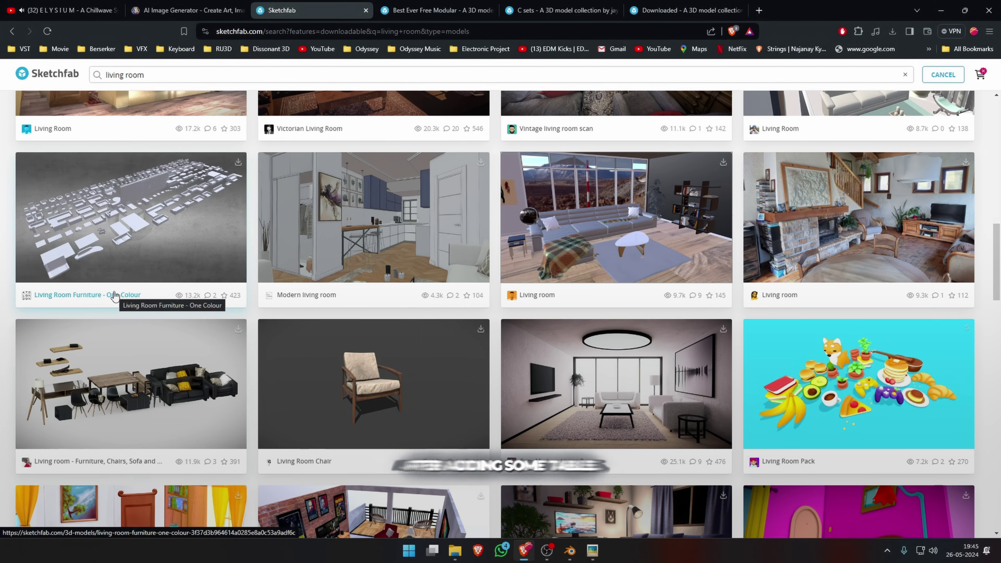
left_click(107, 286)
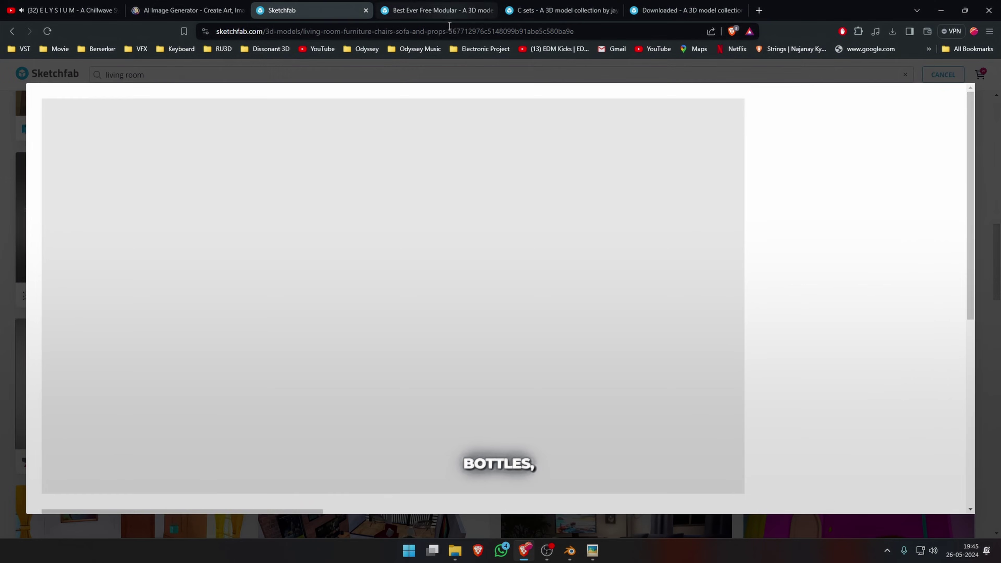